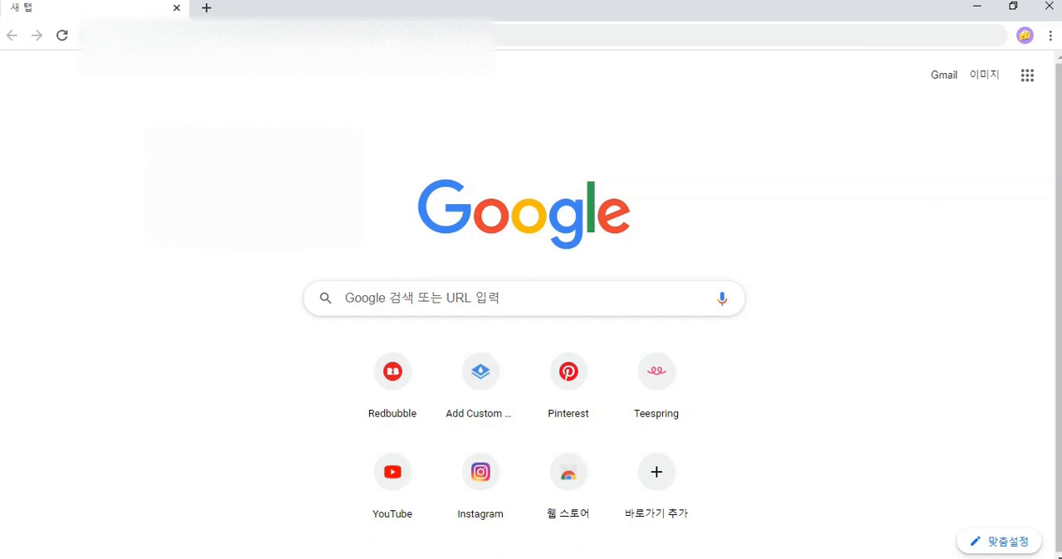
Load the copied Etsy seller invite link and start opening a shop from the invitation page.
{"action": "left_click", "coordinate": [574, 41]}
{"action": "key", "text": "ctrl+v"}
{"action": "key", "text": "Return"}
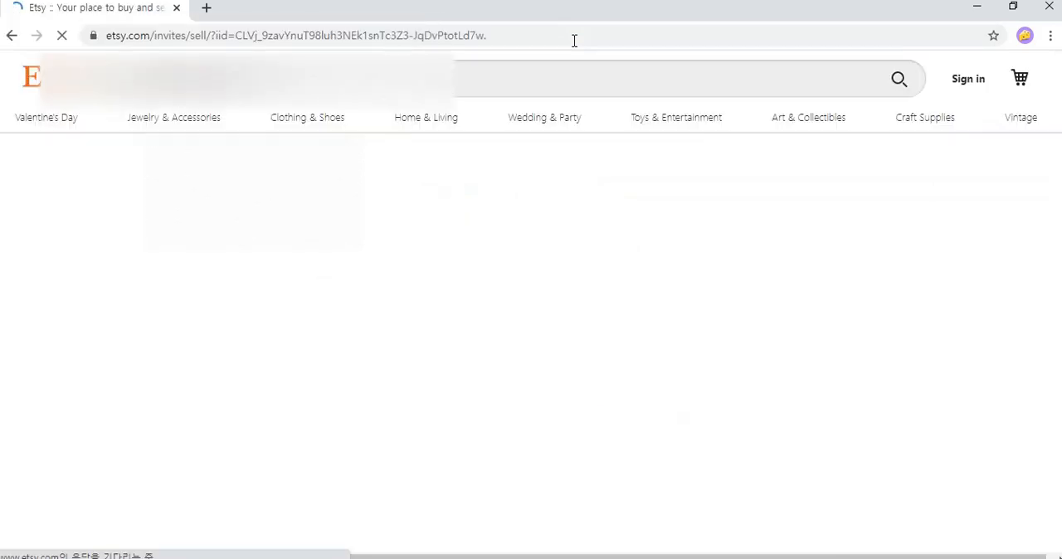
{"action": "scroll", "coordinate": [775, 264], "scroll_direction": "down", "scroll_amount": 2}
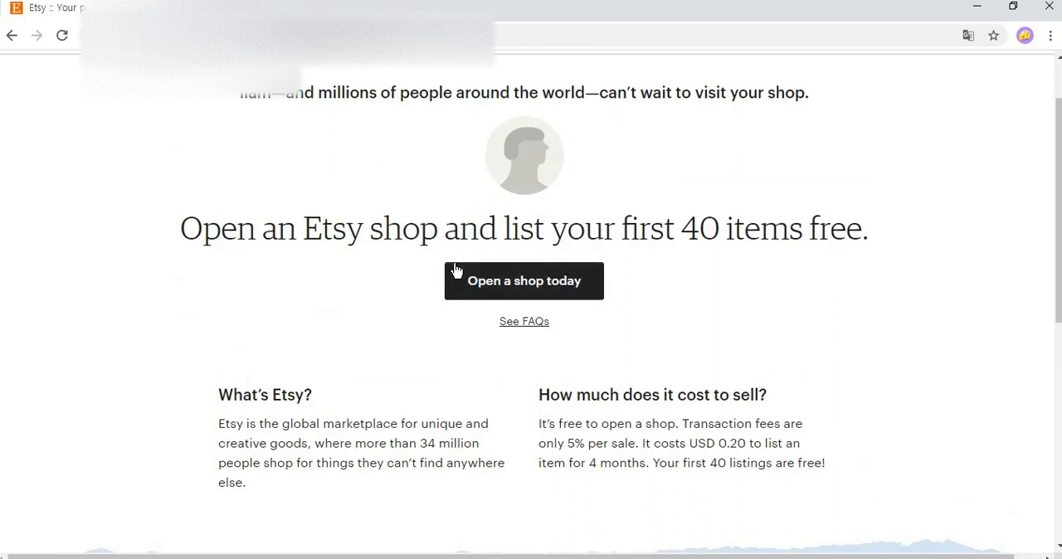
{"action": "left_click", "coordinate": [591, 283]}
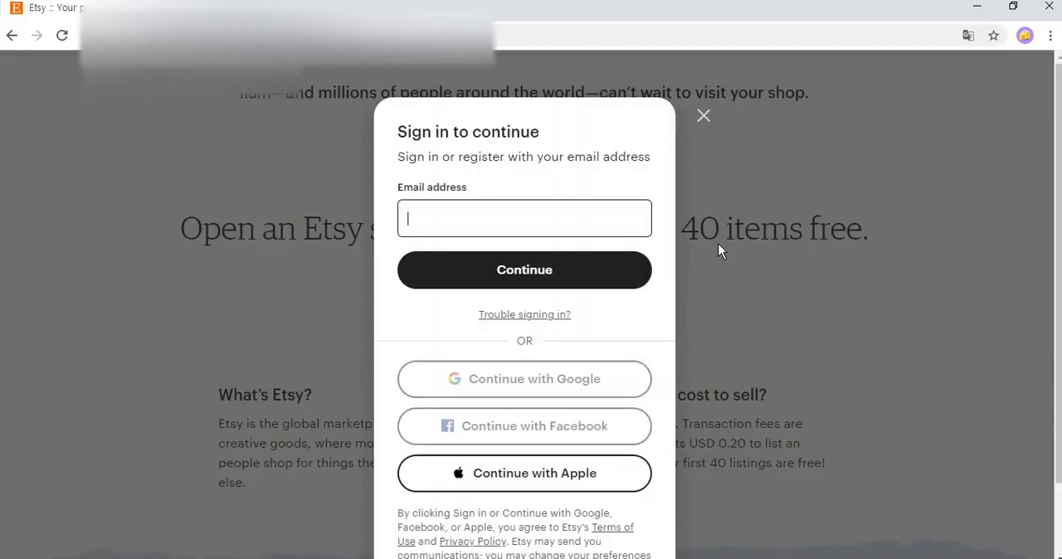
Register a new Etsy account with the email address, first name and account password, without saving the password in the browser.
{"action": "left_click", "coordinate": [588, 214]}
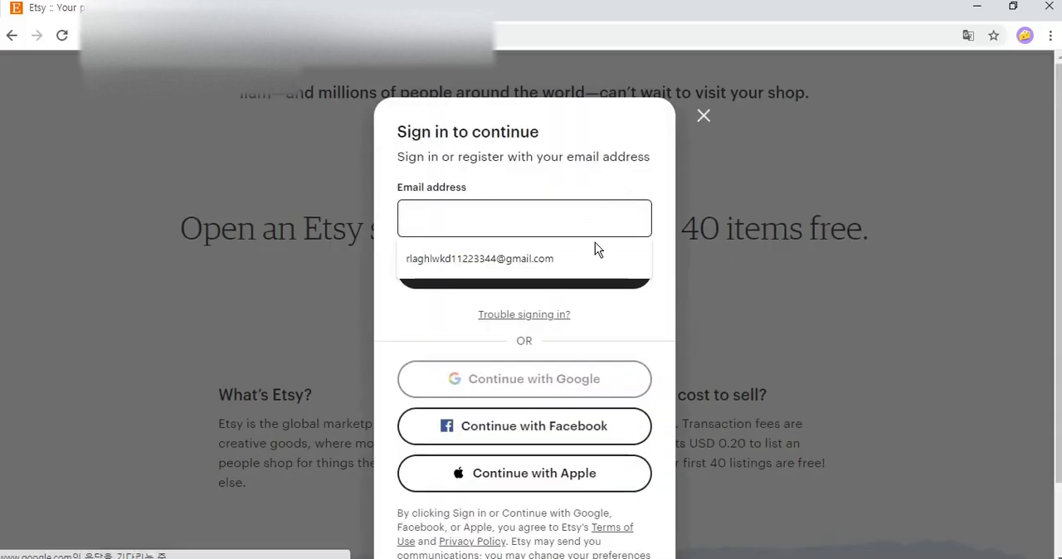
{"action": "left_click", "coordinate": [595, 246]}
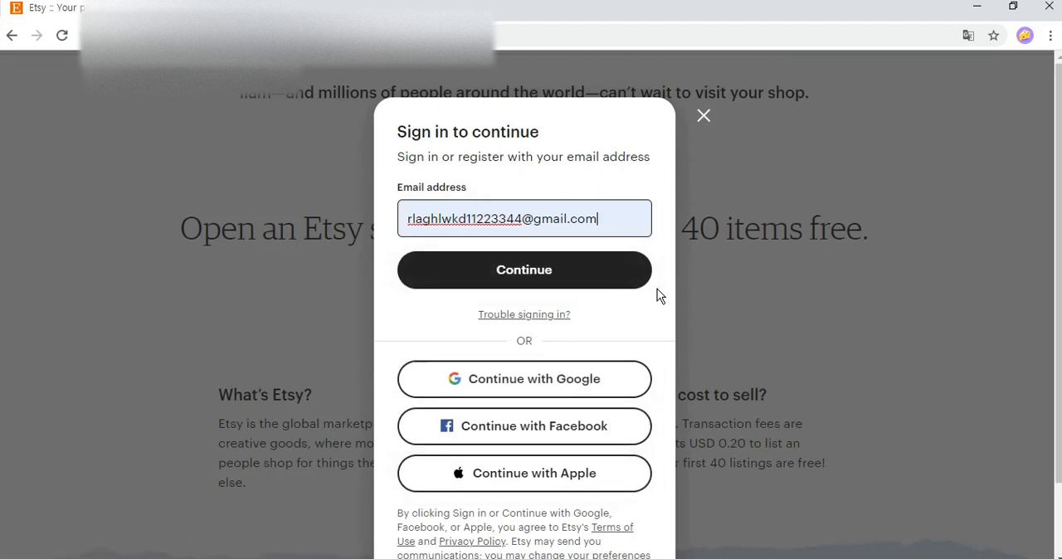
{"action": "left_click", "coordinate": [607, 270]}
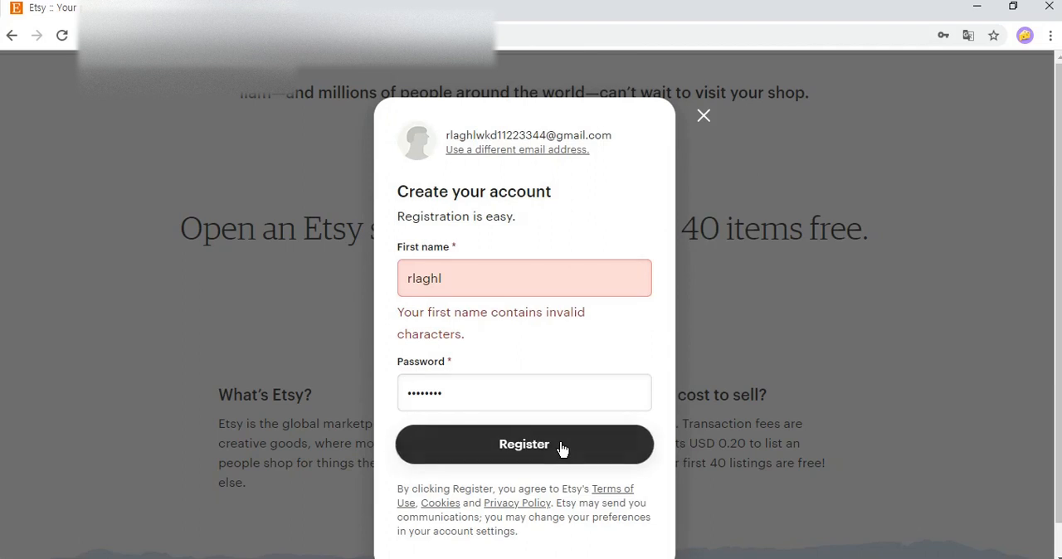
{"action": "left_click", "coordinate": [495, 446]}
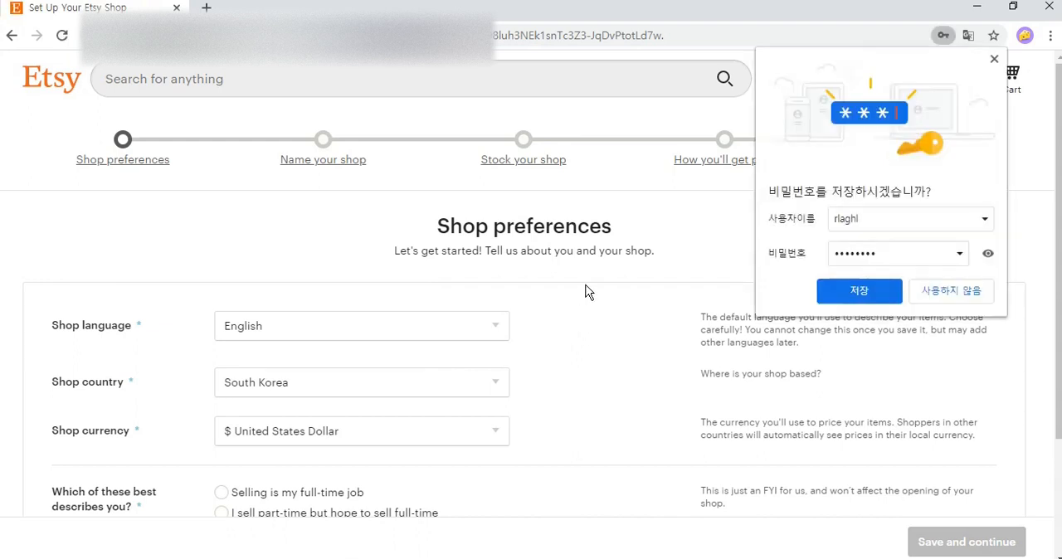
{"action": "left_click", "coordinate": [996, 59]}
Choose English as the shop language in the shop preferences.
{"action": "scroll", "coordinate": [605, 287], "scroll_direction": "down", "scroll_amount": 1}
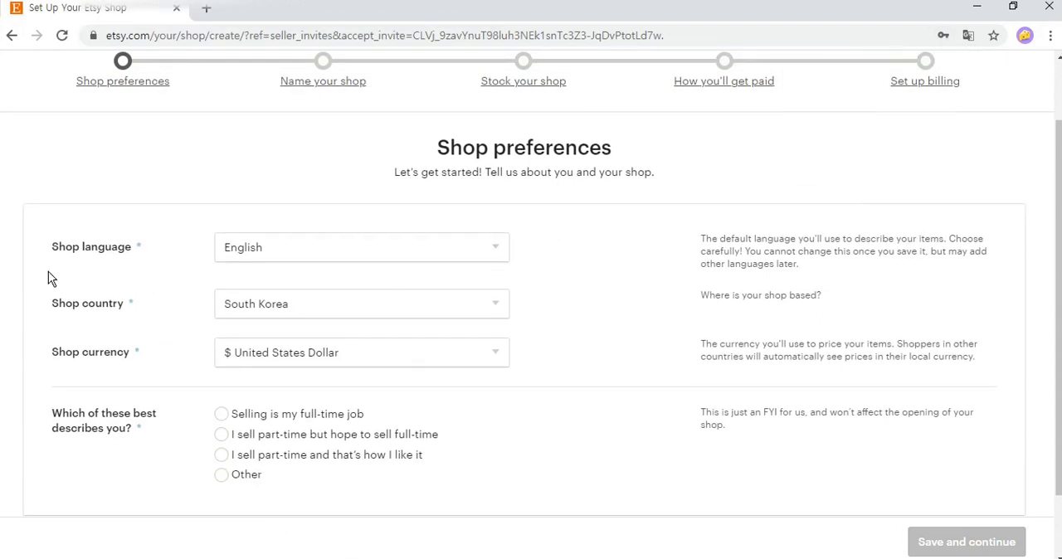
{"action": "left_click", "coordinate": [105, 363]}
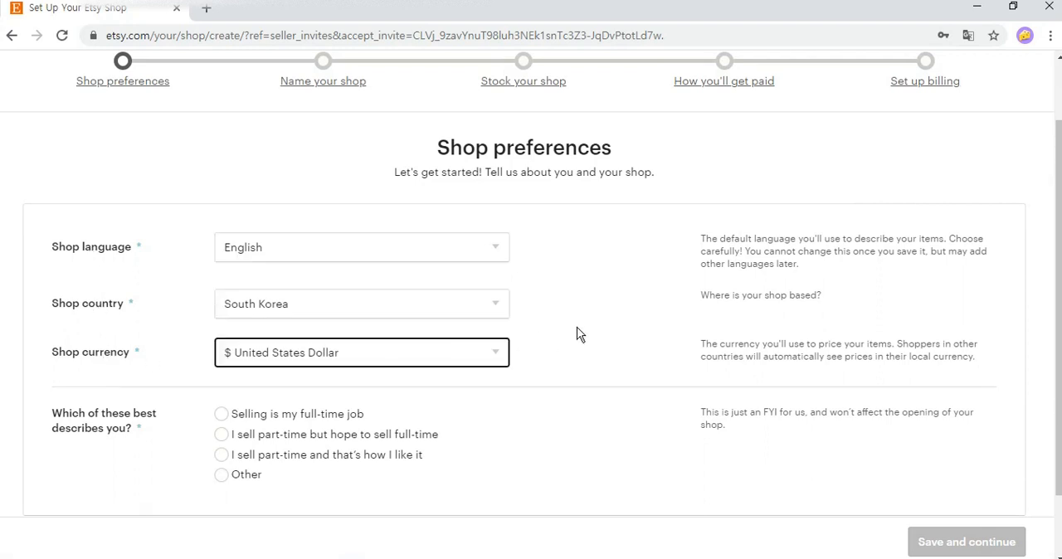
{"action": "left_click", "coordinate": [485, 251]}
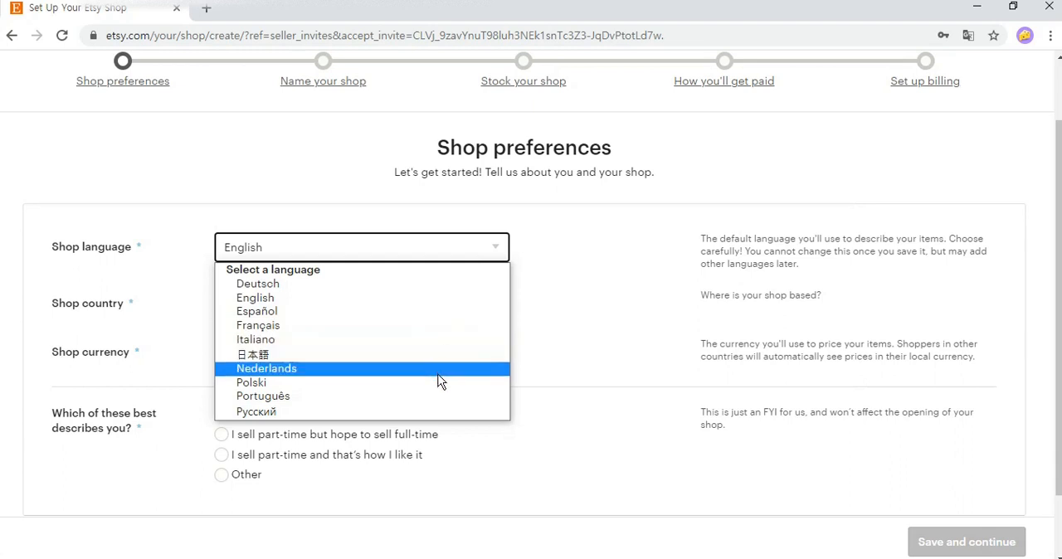
{"action": "left_click", "coordinate": [431, 304]}
{"action": "scroll", "coordinate": [591, 292], "scroll_direction": "down", "scroll_amount": 1}
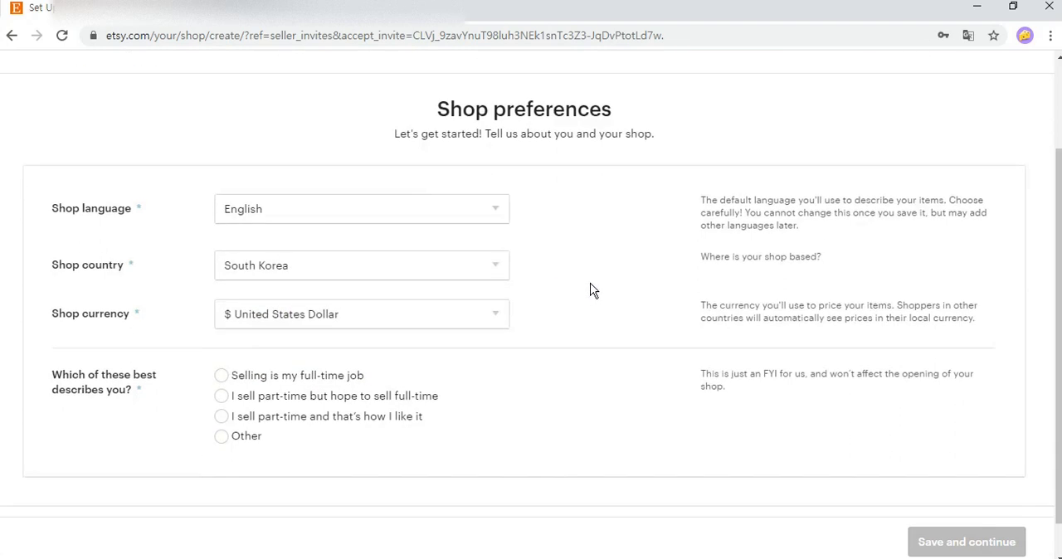
{"action": "scroll", "coordinate": [591, 290], "scroll_direction": "down", "scroll_amount": 1}
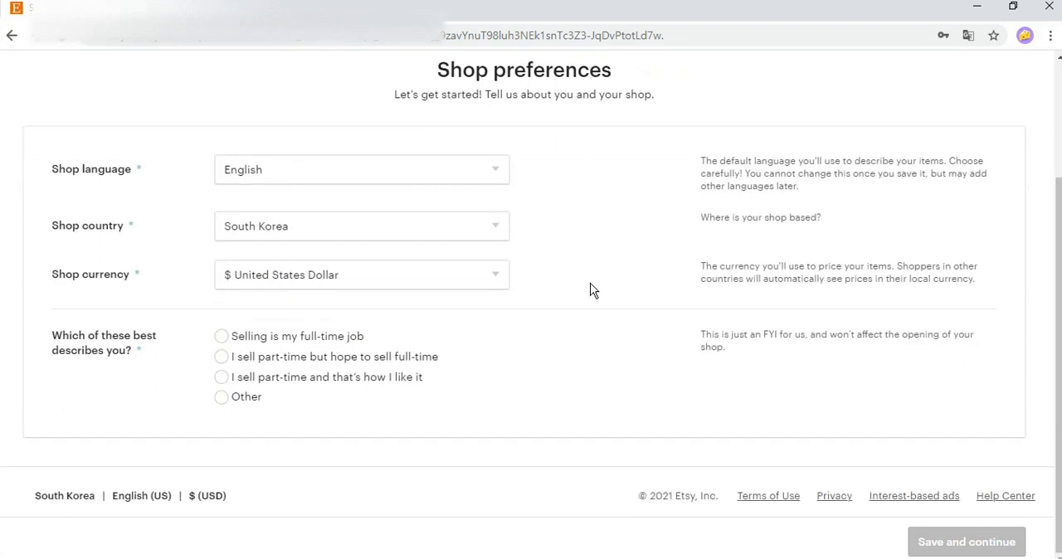
Choose "I sell part-time but hope to sell full-time" as the seller description, keep South Korea as the shop country, and save the preferences.
{"action": "left_click", "coordinate": [343, 231]}
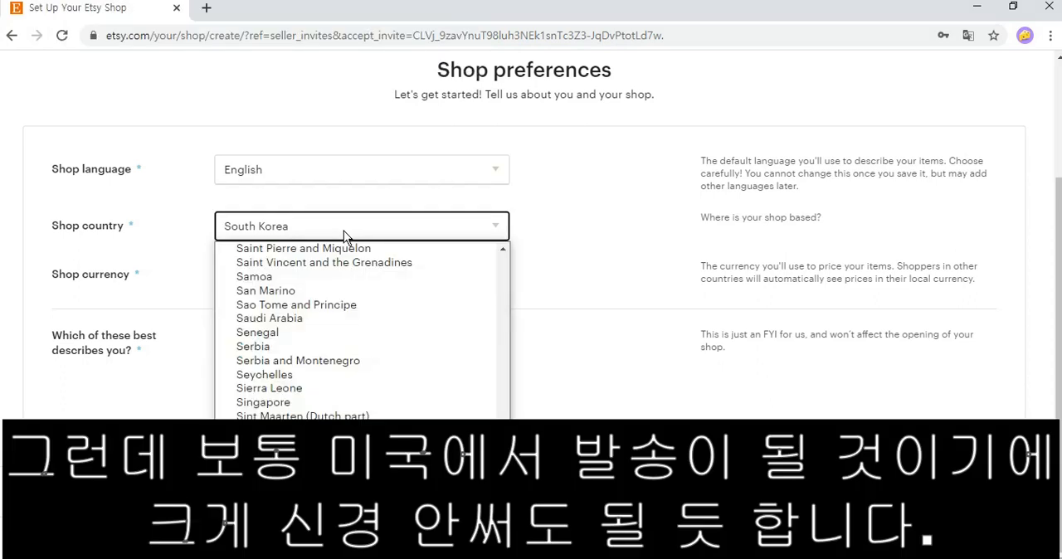
{"action": "left_click", "coordinate": [526, 221]}
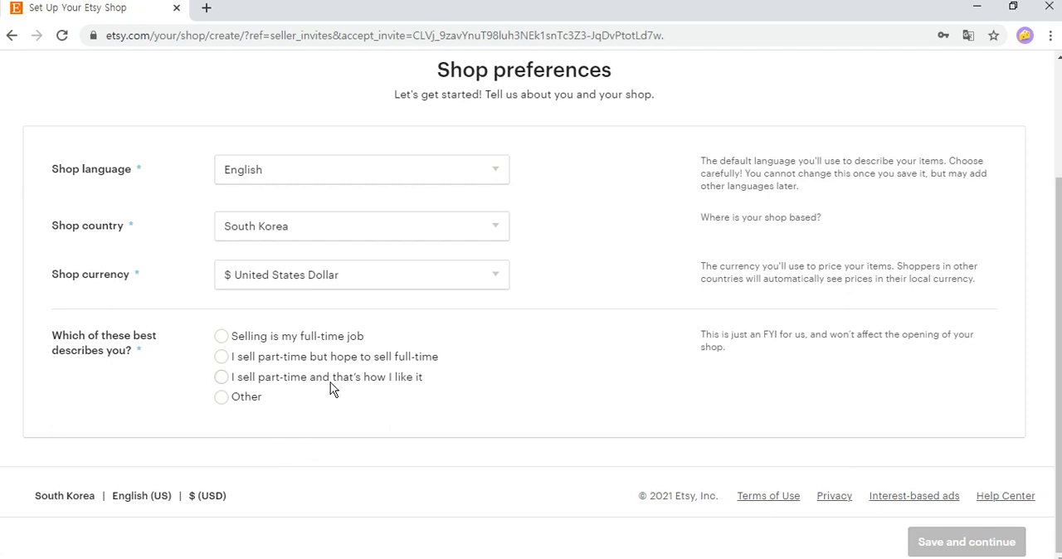
{"action": "left_click", "coordinate": [224, 357]}
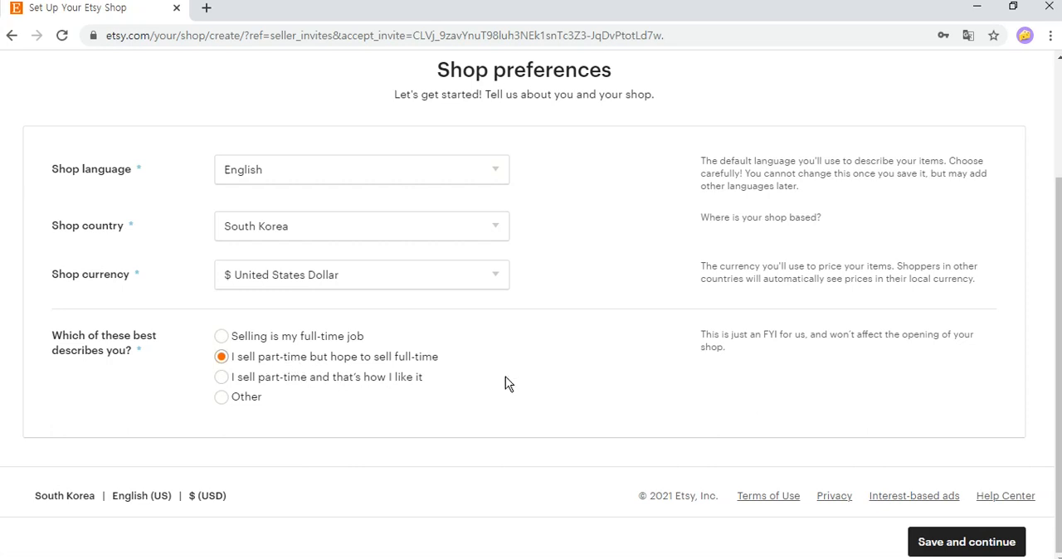
{"action": "left_click", "coordinate": [951, 543]}
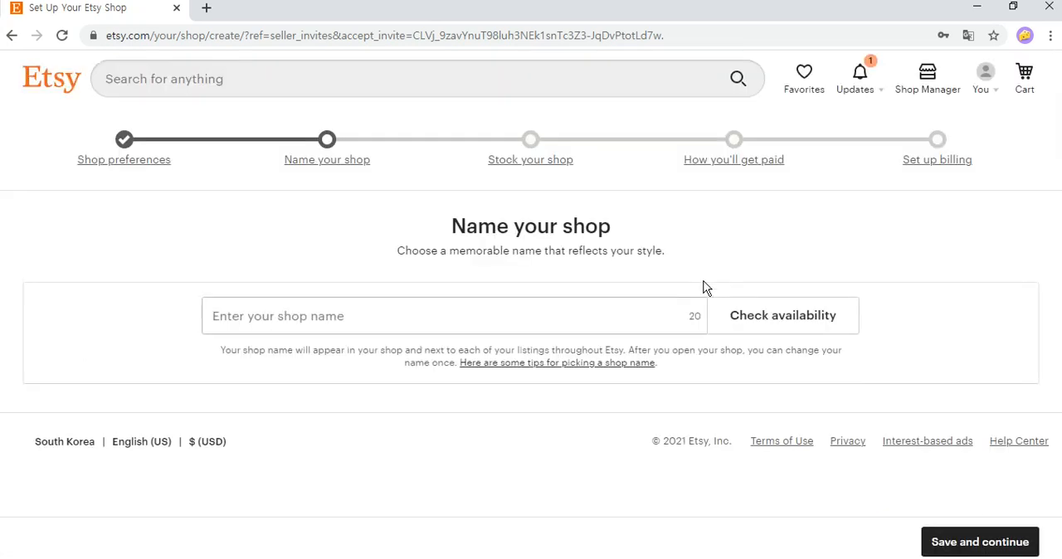
{"action": "left_click_drag", "start_coordinate": [498, 271], "coordinate": [400, 230]}
{"action": "left_click", "coordinate": [429, 273]}
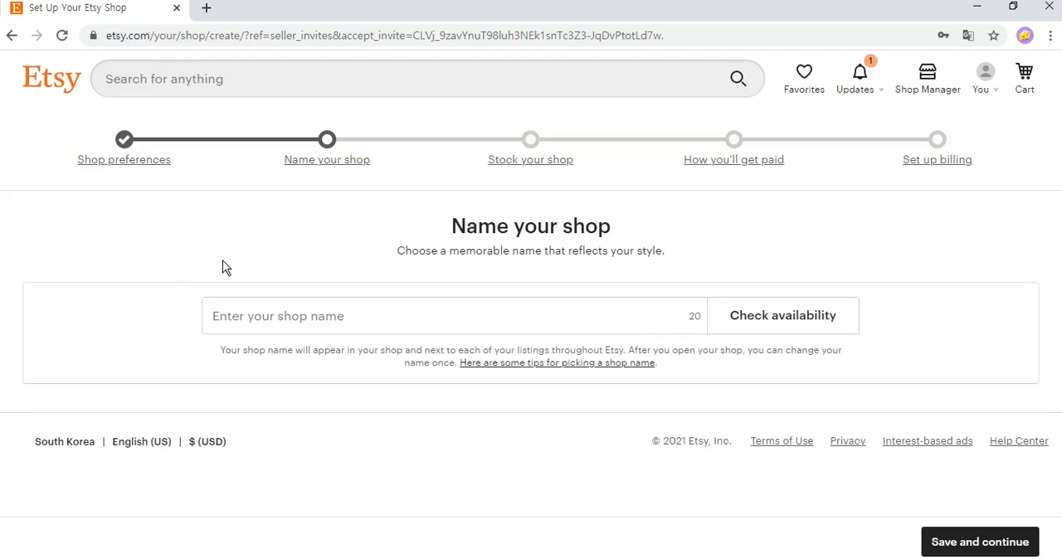
{"action": "left_click_drag", "start_coordinate": [435, 240], "coordinate": [669, 255]}
{"action": "left_click", "coordinate": [683, 248]}
{"action": "left_click_drag", "start_coordinate": [635, 350], "coordinate": [794, 373]}
{"action": "left_click", "coordinate": [750, 348]}
{"action": "left_click", "coordinate": [745, 388]}
Open the tips article on picking a shop name, translate it into Korean, skim through its advice and close it.
{"action": "left_click", "coordinate": [520, 366]}
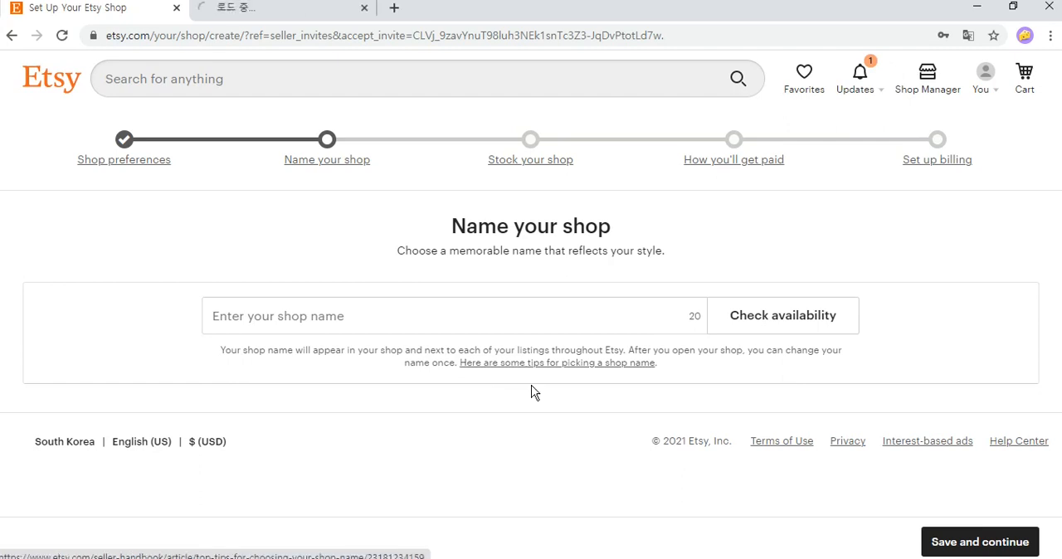
{"action": "left_click", "coordinate": [305, 17]}
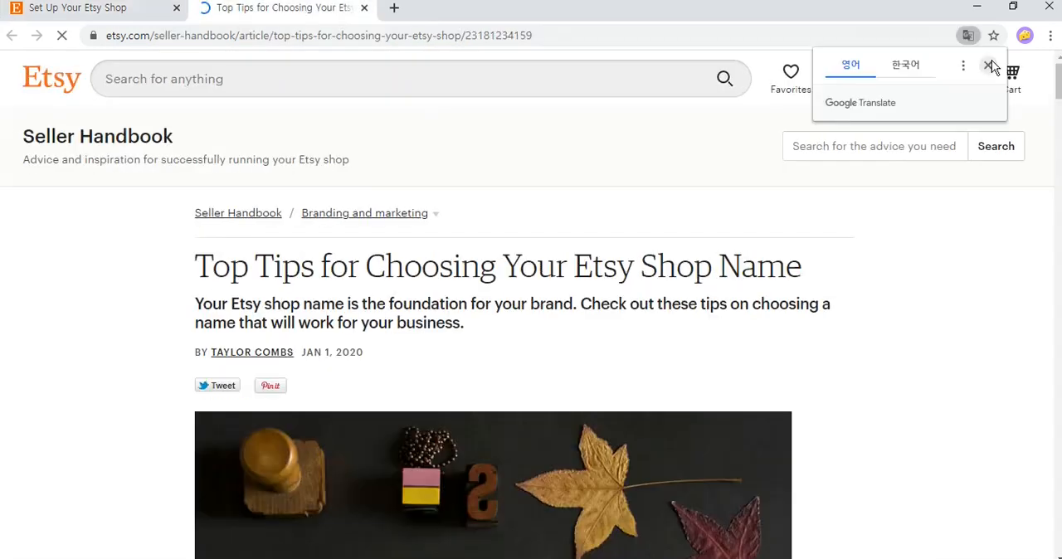
{"action": "left_click", "coordinate": [989, 65]}
{"action": "right_click", "coordinate": [913, 384]}
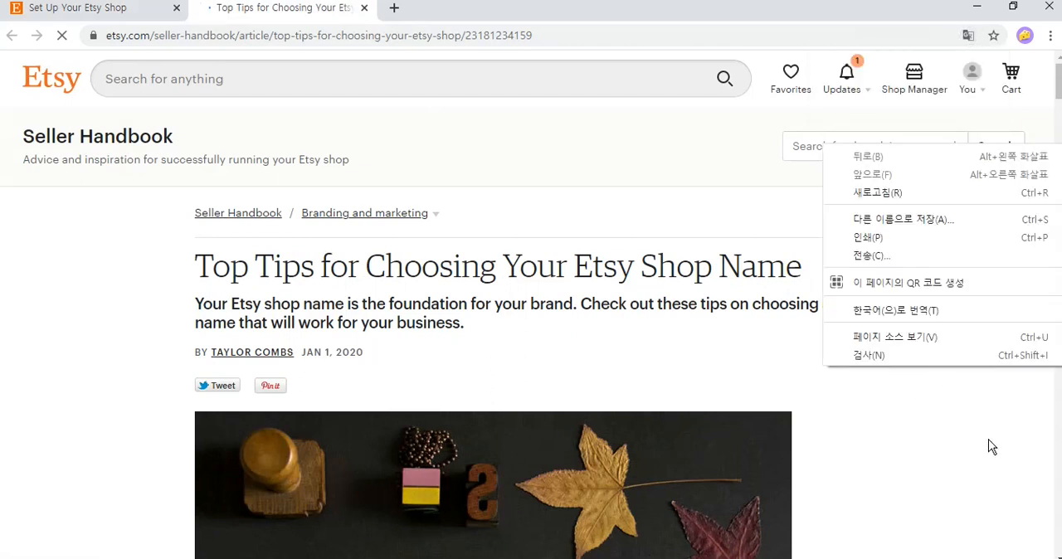
{"action": "left_click", "coordinate": [942, 315]}
{"action": "scroll", "coordinate": [942, 234], "scroll_direction": "down", "scroll_amount": 8}
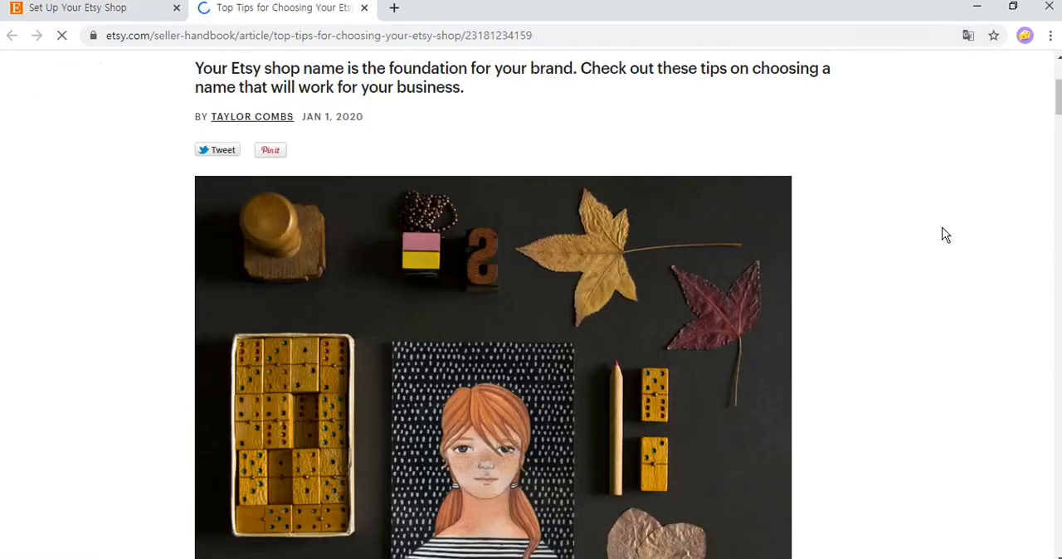
{"action": "scroll", "coordinate": [943, 234], "scroll_direction": "down", "scroll_amount": 15}
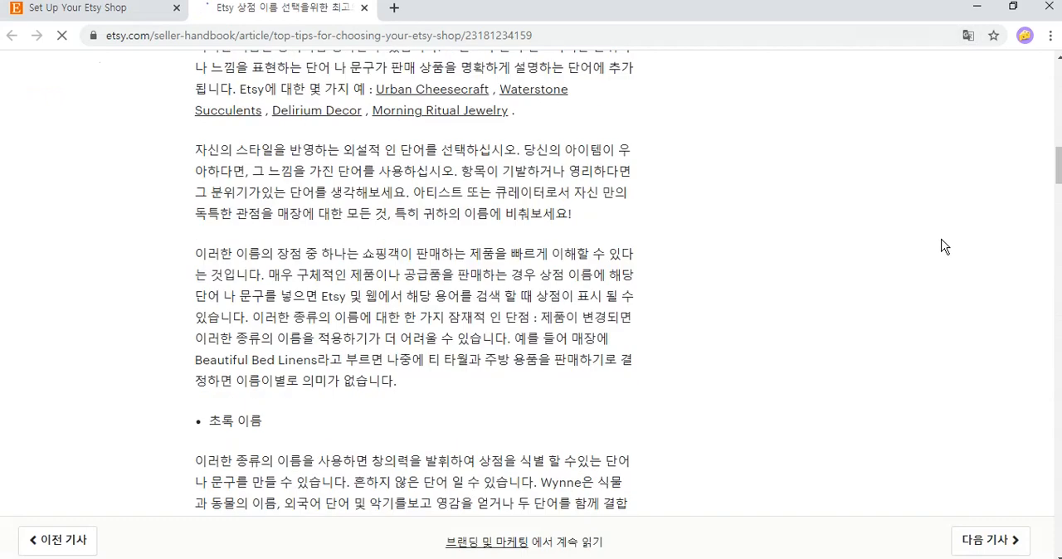
{"action": "scroll", "coordinate": [908, 261], "scroll_direction": "down", "scroll_amount": 12}
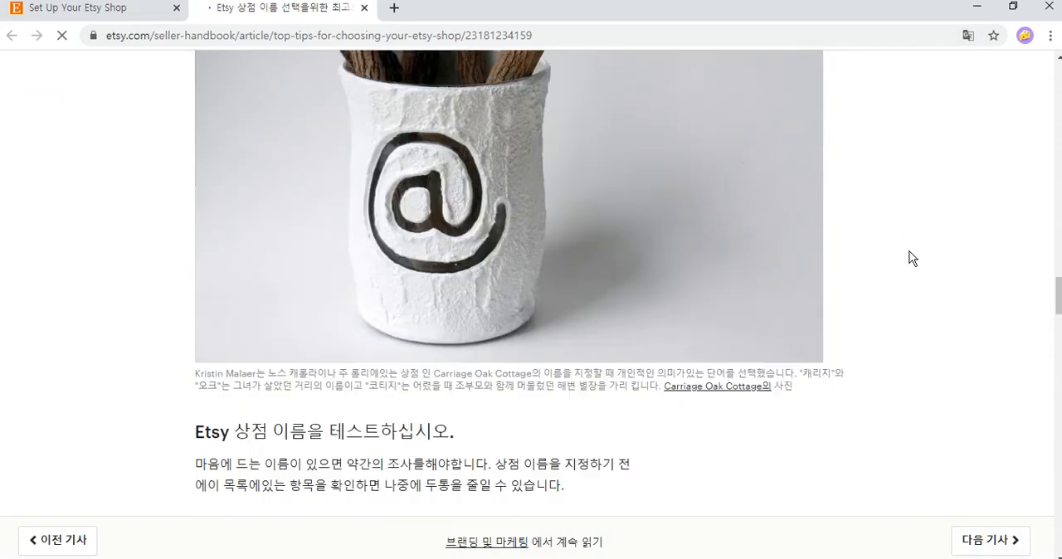
{"action": "scroll", "coordinate": [908, 253], "scroll_direction": "down", "scroll_amount": 12}
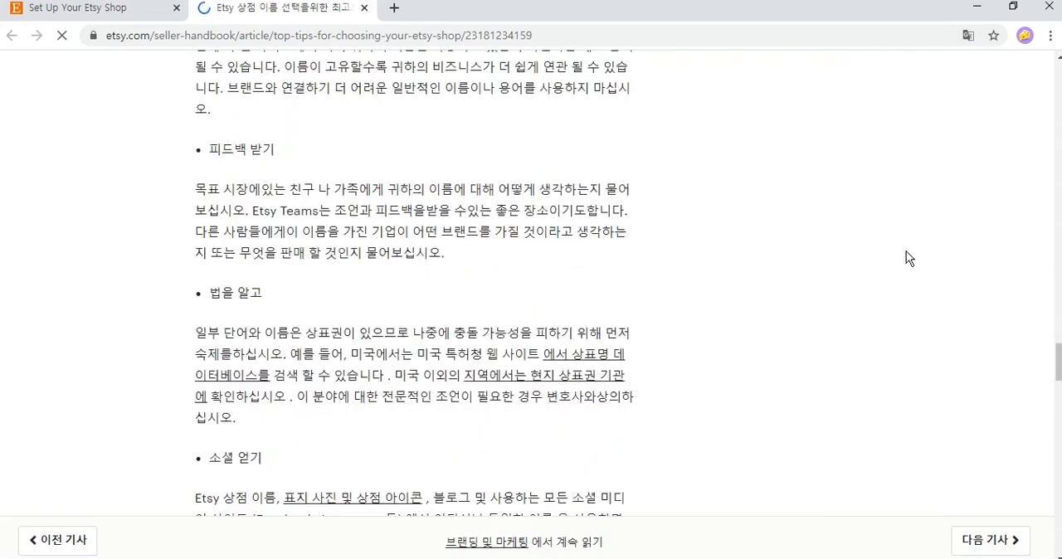
{"action": "left_click", "coordinate": [364, 7]}
Name the shop rlaghlwkd2021 and save to continue to stocking the shop.
{"action": "left_click", "coordinate": [507, 312]}
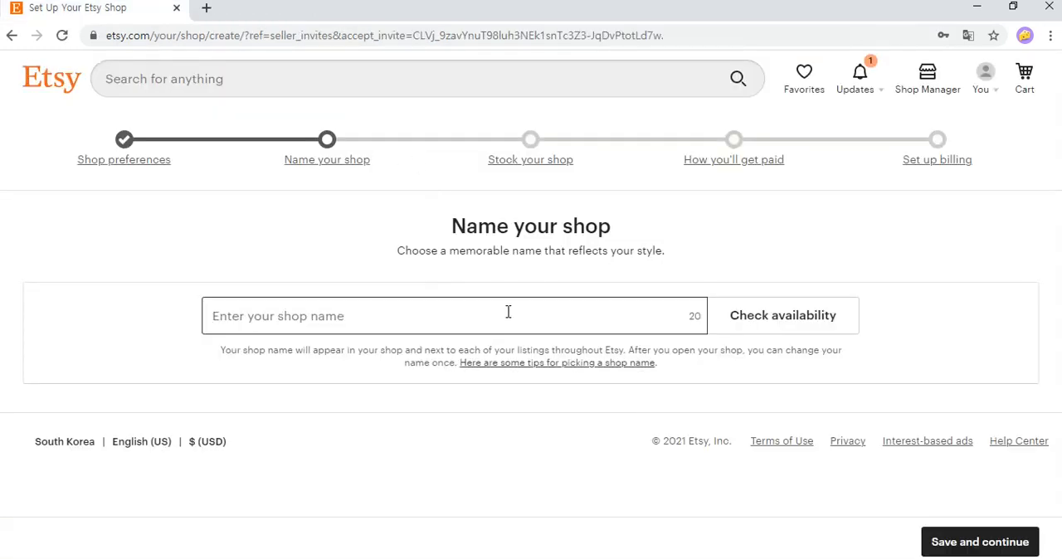
{"action": "type", "text": "rlaghlwkd2021"}
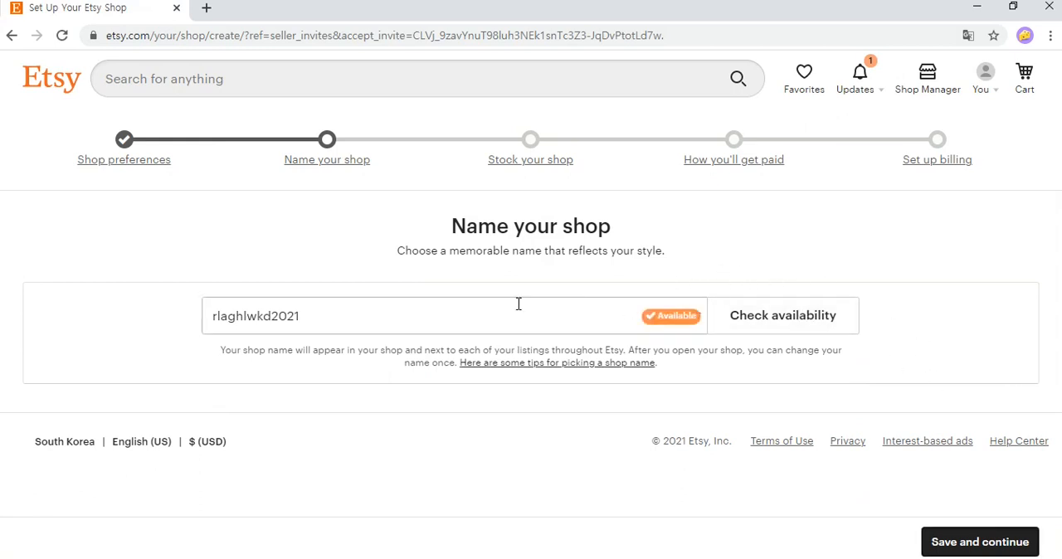
{"action": "left_click", "coordinate": [992, 542]}
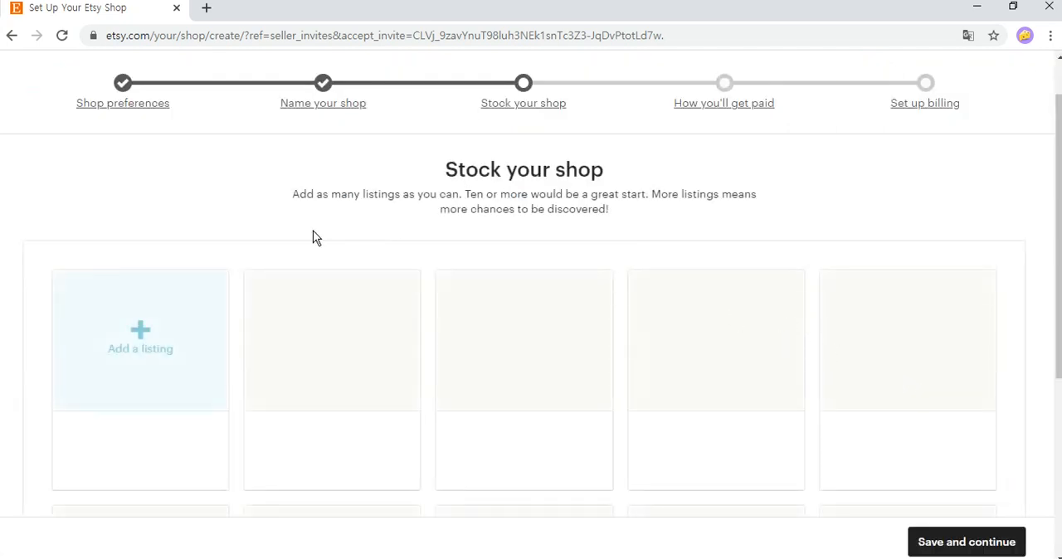
Add a new listing and upload the "Let's grab a fish" fishing design image as its primary photo.
{"action": "left_click_drag", "start_coordinate": [366, 166], "coordinate": [782, 247]}
{"action": "left_click", "coordinate": [781, 247]}
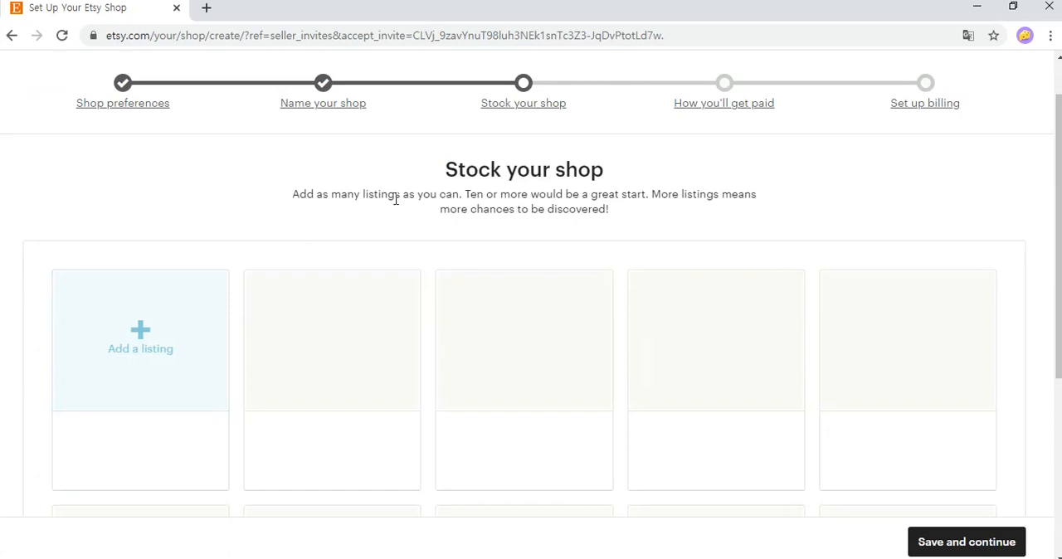
{"action": "left_click", "coordinate": [177, 313]}
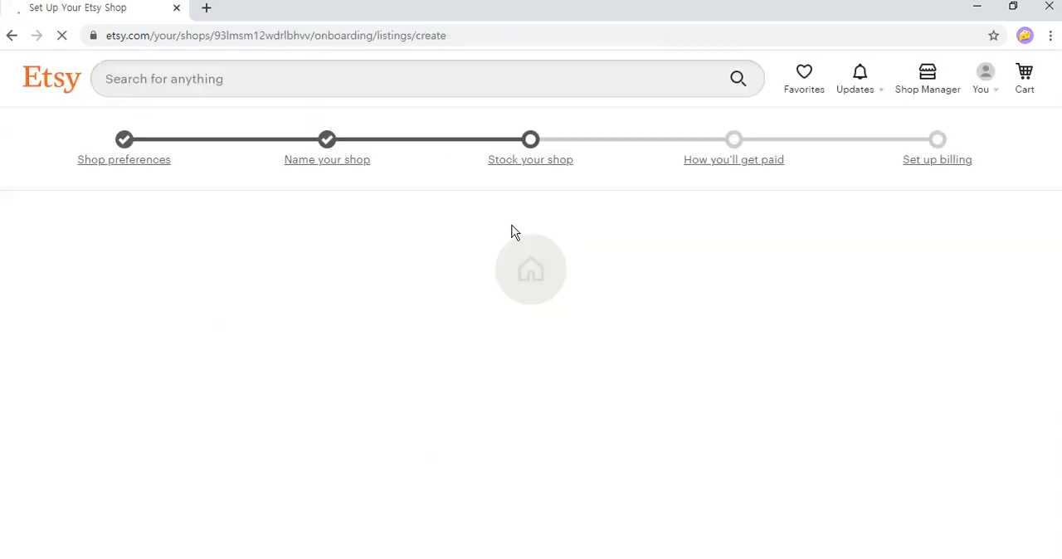
{"action": "scroll", "coordinate": [514, 268], "scroll_direction": "down", "scroll_amount": 2}
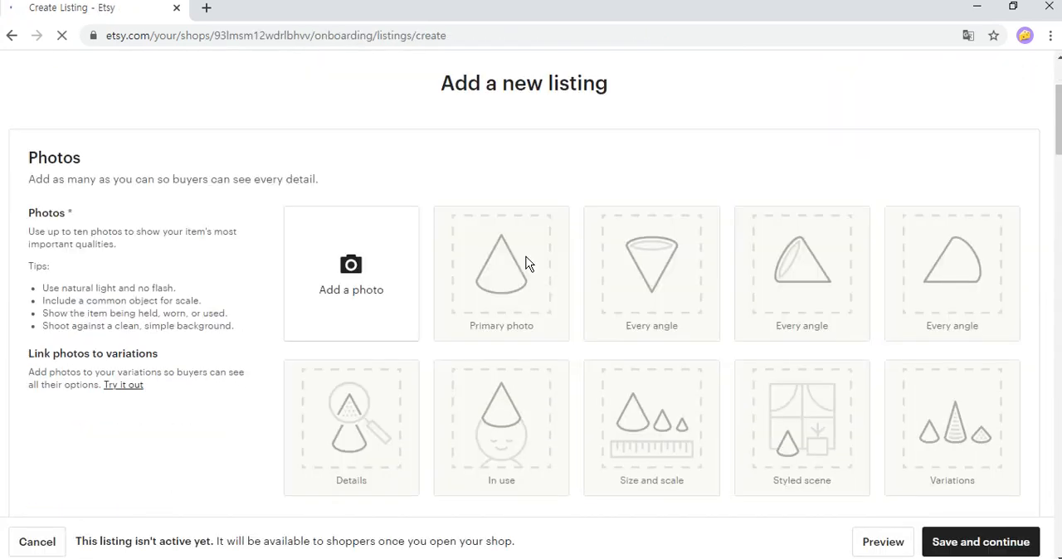
{"action": "left_click", "coordinate": [394, 251]}
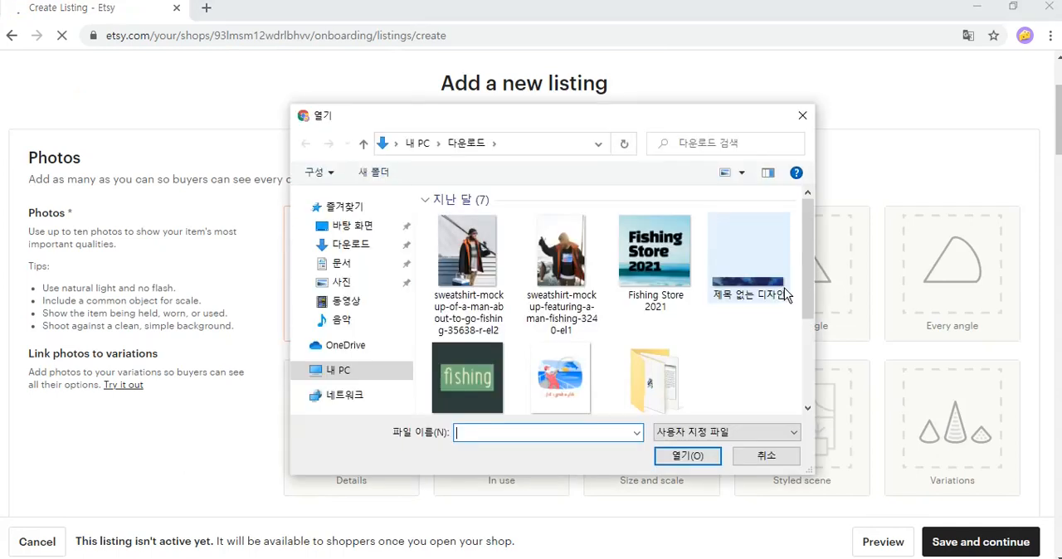
{"action": "left_click", "coordinate": [560, 378]}
{"action": "left_click", "coordinate": [668, 461]}
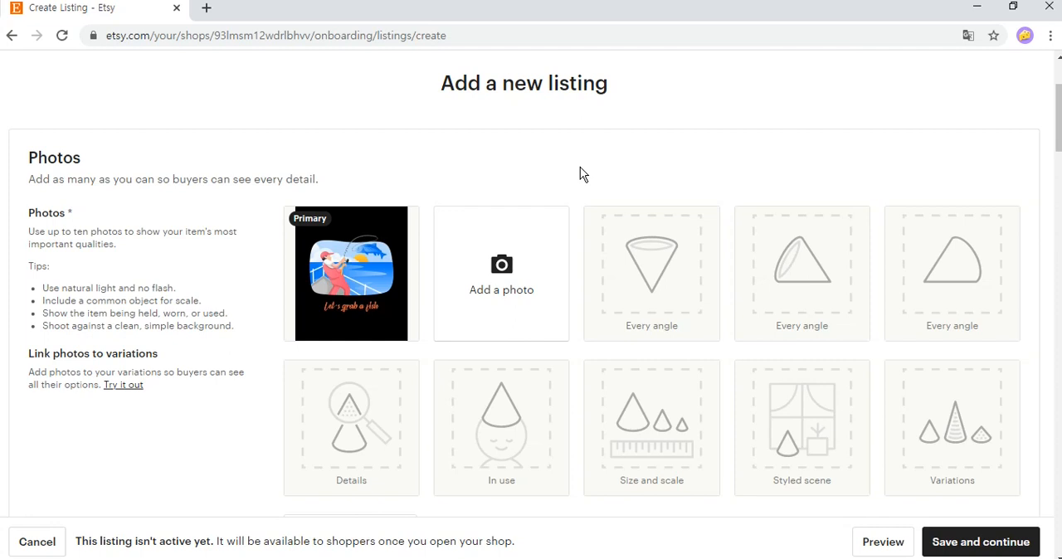
{"action": "scroll", "coordinate": [580, 174], "scroll_direction": "down", "scroll_amount": 4}
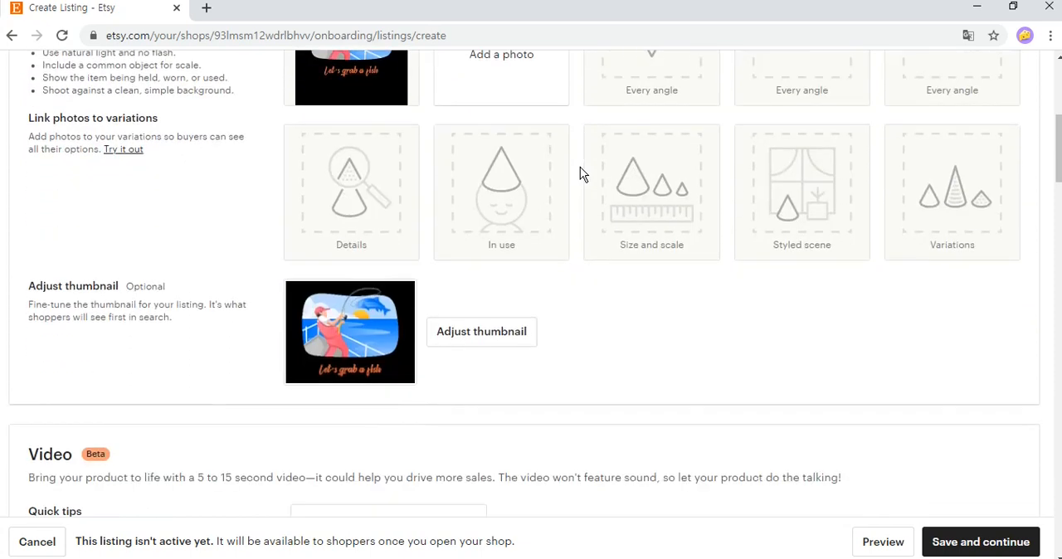
{"action": "scroll", "coordinate": [581, 173], "scroll_direction": "down", "scroll_amount": 2}
{"action": "scroll", "coordinate": [581, 173], "scroll_direction": "up", "scroll_amount": 6}
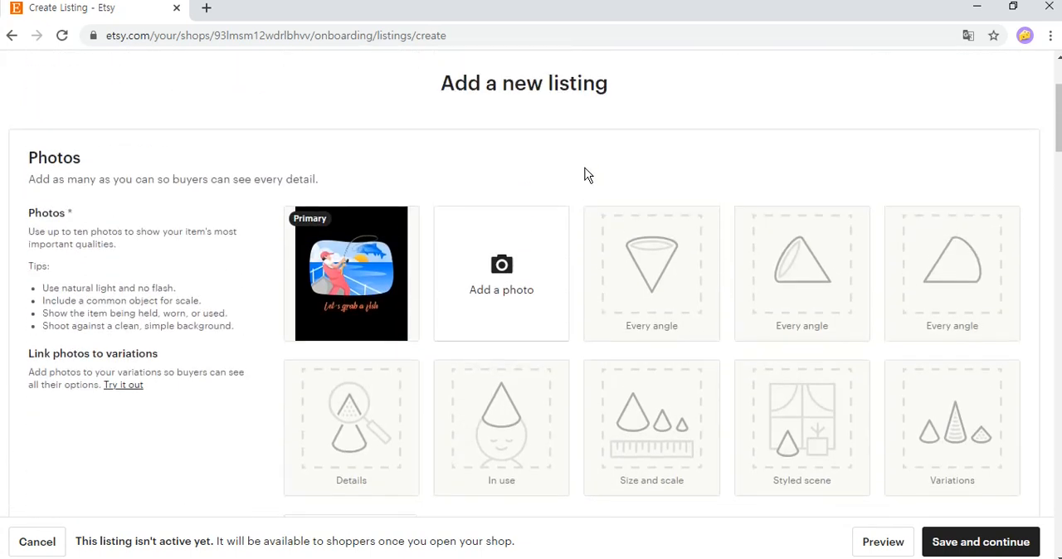
{"action": "left_click_drag", "start_coordinate": [65, 205], "coordinate": [72, 214]}
{"action": "left_click", "coordinate": [81, 213]}
Title the new listing "Let's grab a fish" in the listing details.
{"action": "scroll", "coordinate": [577, 193], "scroll_direction": "down", "scroll_amount": 8}
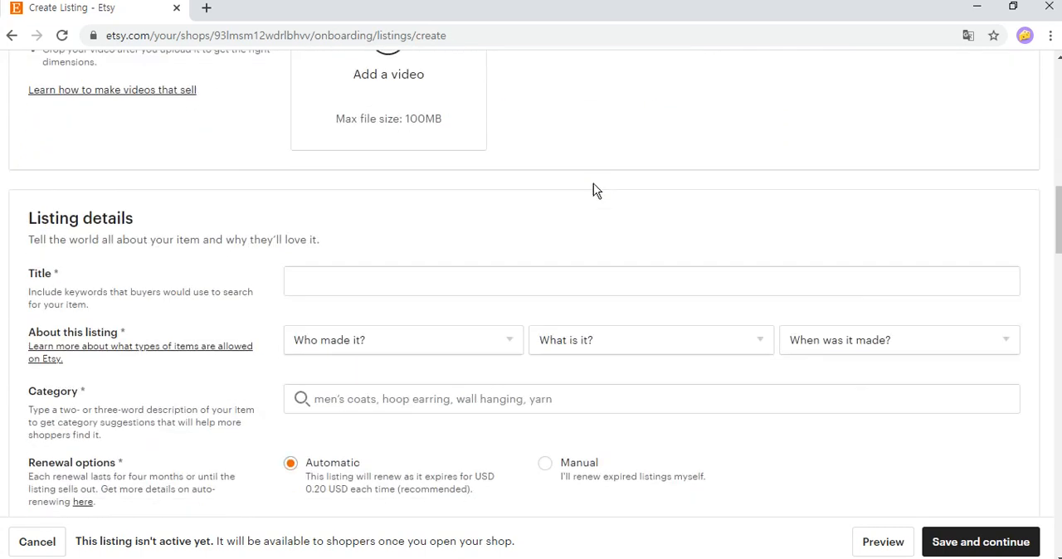
{"action": "left_click", "coordinate": [551, 199]}
{"action": "type", "text": "Let"}
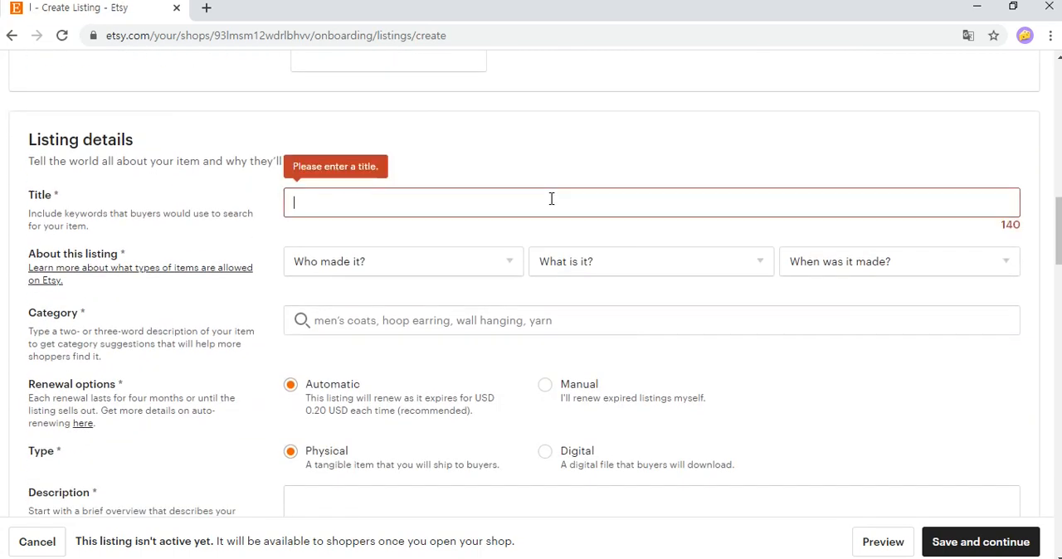
{"action": "type", "text": "'s grab a fish"}
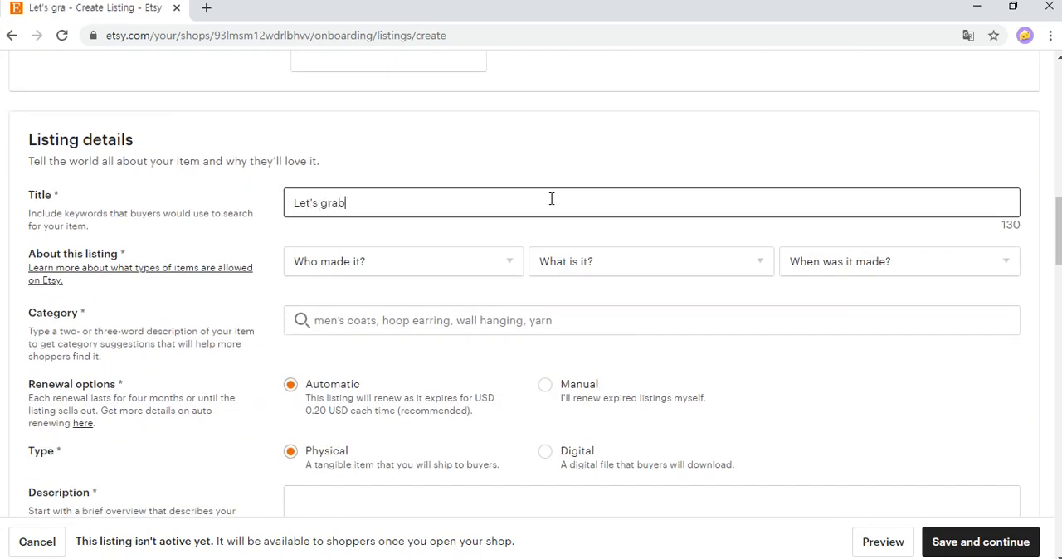
{"action": "left_click", "coordinate": [542, 161]}
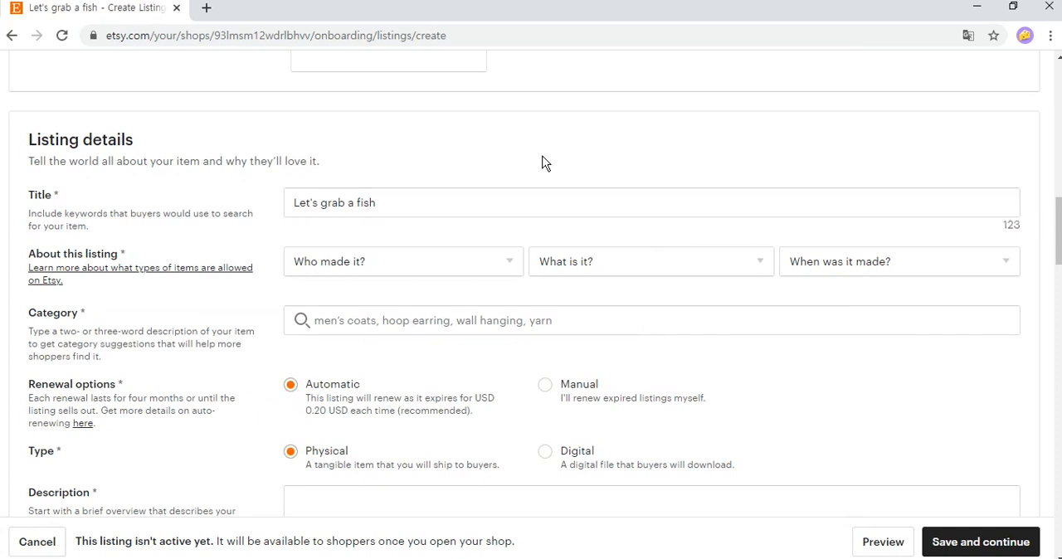
Describe the listing as made by "I did", a finished product, made in 2020 - 2021.
{"action": "left_click", "coordinate": [468, 263]}
{"action": "left_click", "coordinate": [474, 314]}
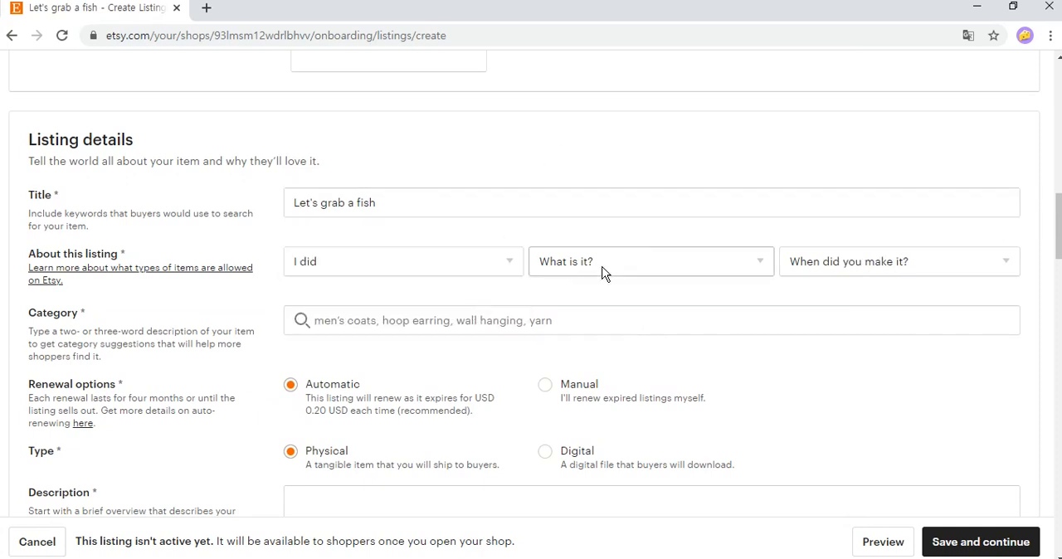
{"action": "left_click", "coordinate": [606, 265]}
{"action": "left_click", "coordinate": [708, 315]}
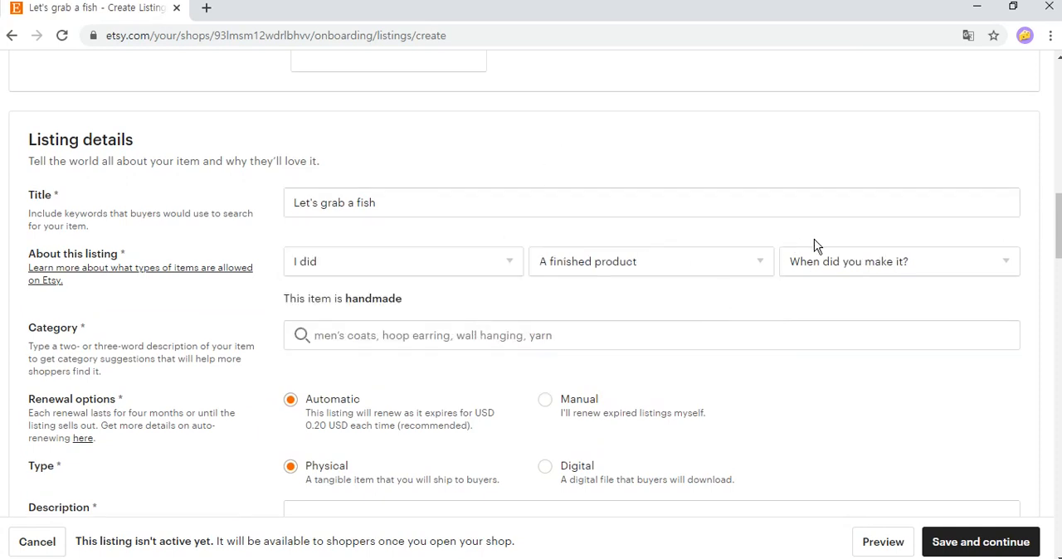
{"action": "left_click", "coordinate": [887, 253]}
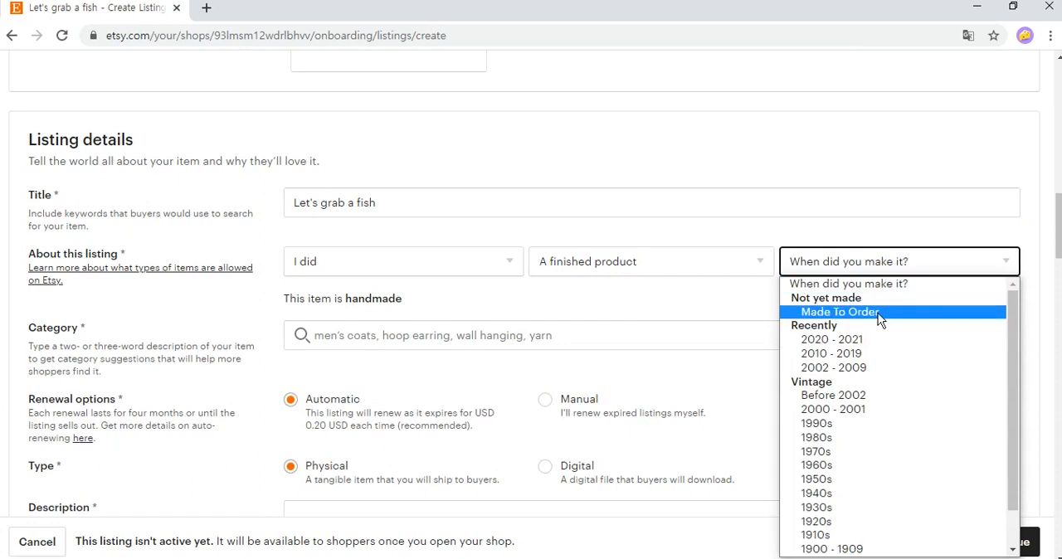
{"action": "left_click", "coordinate": [855, 340]}
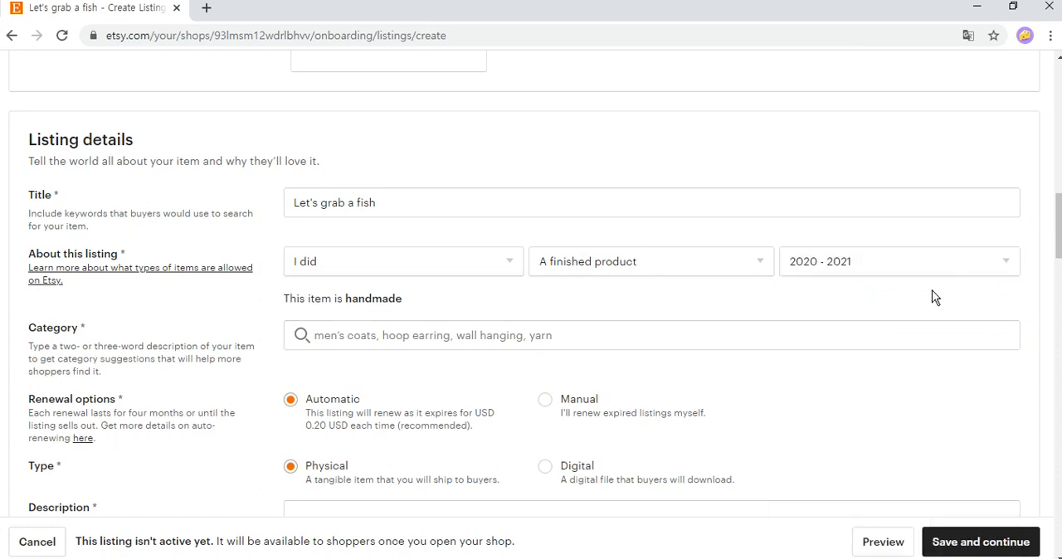
Search the listing categories for "digital" and choose Digital Prints under Art & Collectibles, Prints.
{"action": "scroll", "coordinate": [1057, 249], "scroll_direction": "down", "scroll_amount": 1}
{"action": "left_click", "coordinate": [547, 243]}
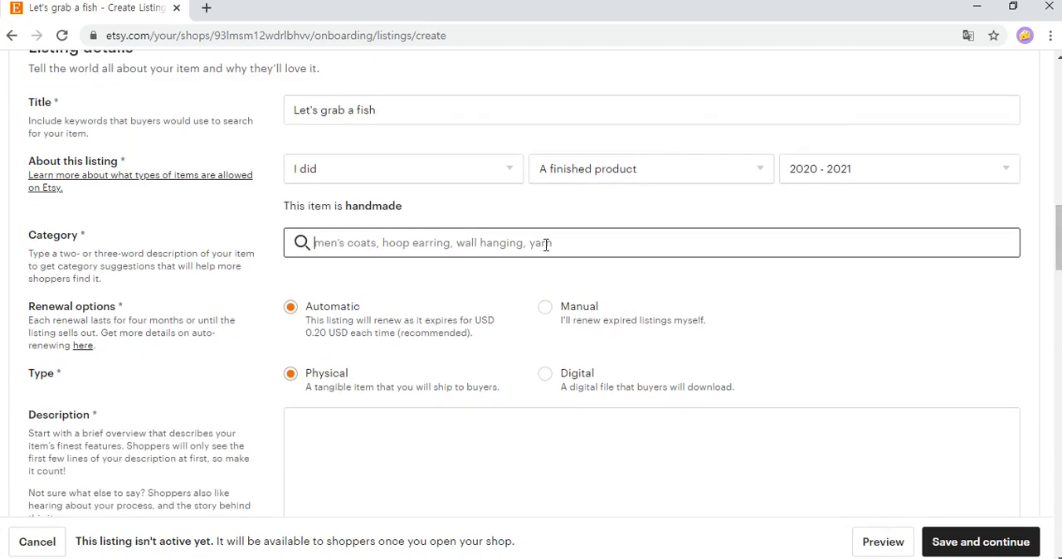
{"action": "type", "text": "digital"}
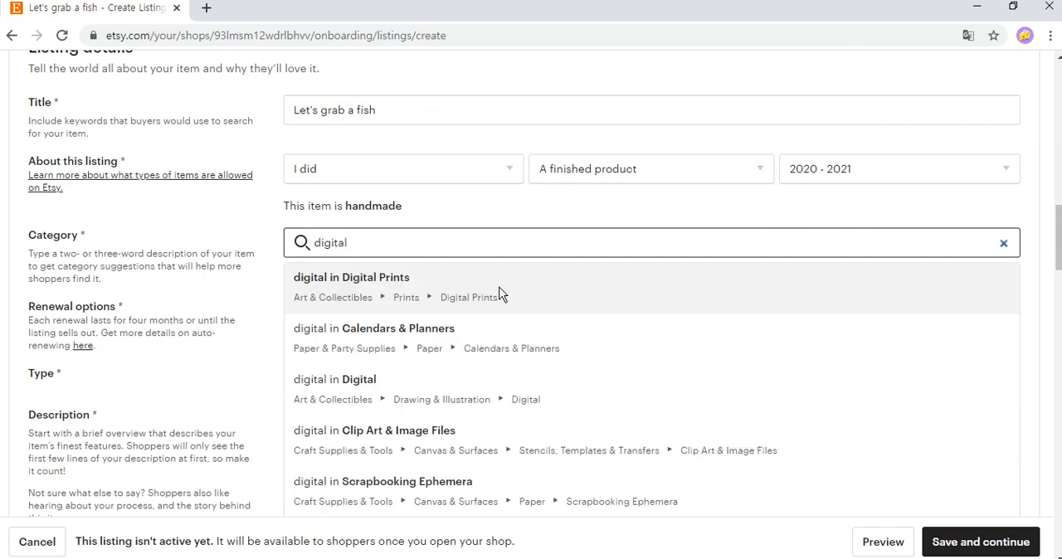
{"action": "left_click", "coordinate": [489, 297]}
Leave the optional category attributes blank and set the listing's renewal option to Manual.
{"action": "scroll", "coordinate": [531, 282], "scroll_direction": "up", "scroll_amount": 4}
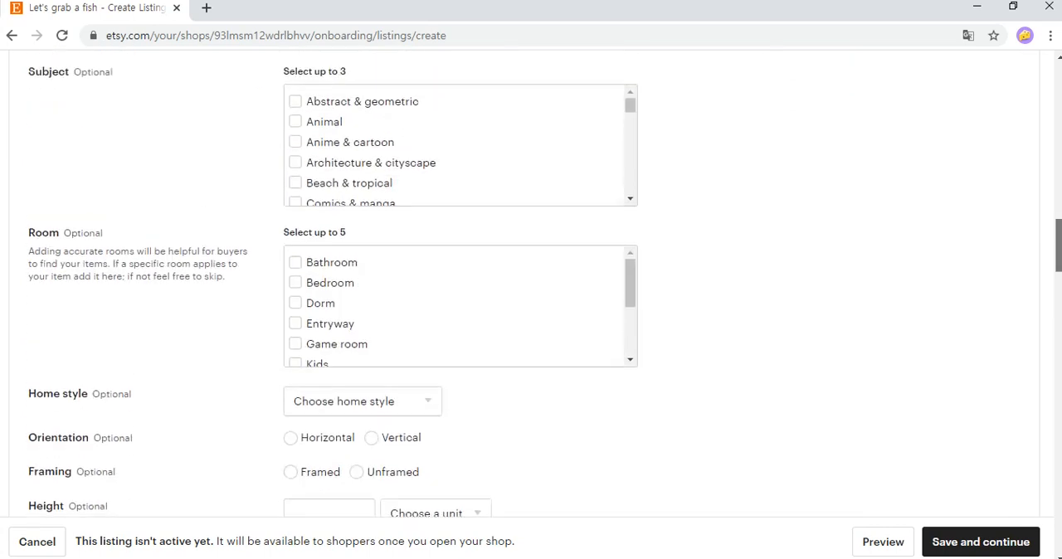
{"action": "scroll", "coordinate": [531, 282], "scroll_direction": "down", "scroll_amount": 6}
{"action": "scroll", "coordinate": [794, 226], "scroll_direction": "down", "scroll_amount": 4}
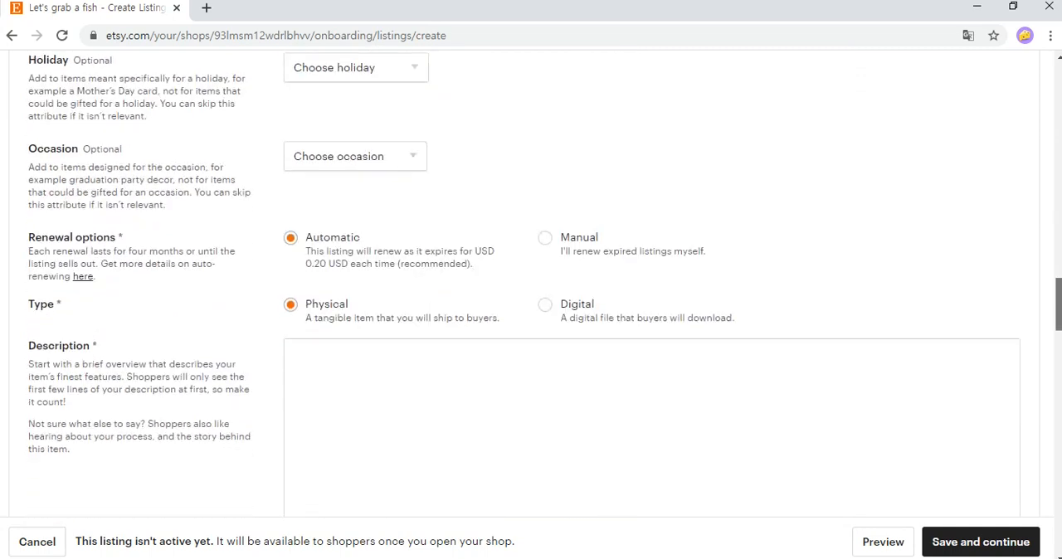
{"action": "scroll", "coordinate": [794, 226], "scroll_direction": "up", "scroll_amount": 1}
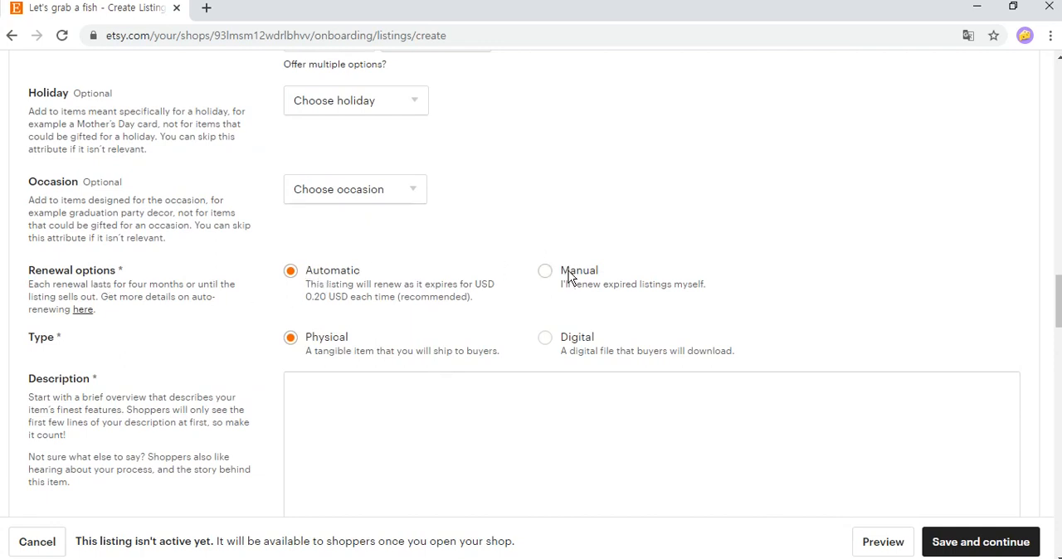
{"action": "left_click", "coordinate": [615, 277]}
{"action": "left_click", "coordinate": [342, 276]}
{"action": "left_click_drag", "start_coordinate": [113, 285], "coordinate": [28, 284]}
{"action": "left_click", "coordinate": [226, 279]}
{"action": "left_click", "coordinate": [546, 272]}
Change the listing type to Digital, a file that buyers will download.
{"action": "scroll", "coordinate": [710, 265], "scroll_direction": "down", "scroll_amount": 1}
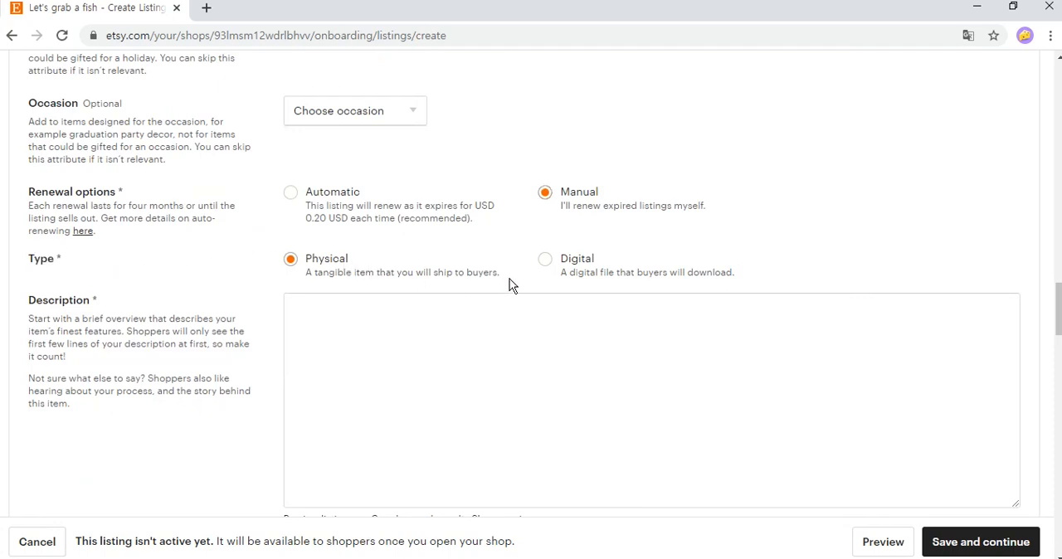
{"action": "left_click_drag", "start_coordinate": [309, 254], "coordinate": [397, 273]}
{"action": "left_click", "coordinate": [398, 273]}
{"action": "left_click", "coordinate": [545, 261]}
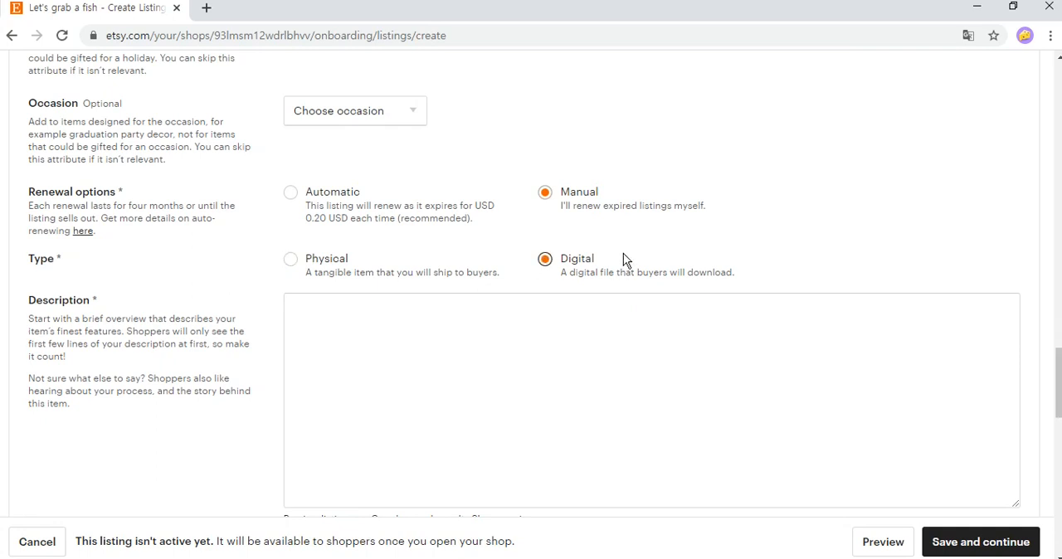
Enter "Let's grab a fish" as the listing's description.
{"action": "left_click", "coordinate": [584, 339]}
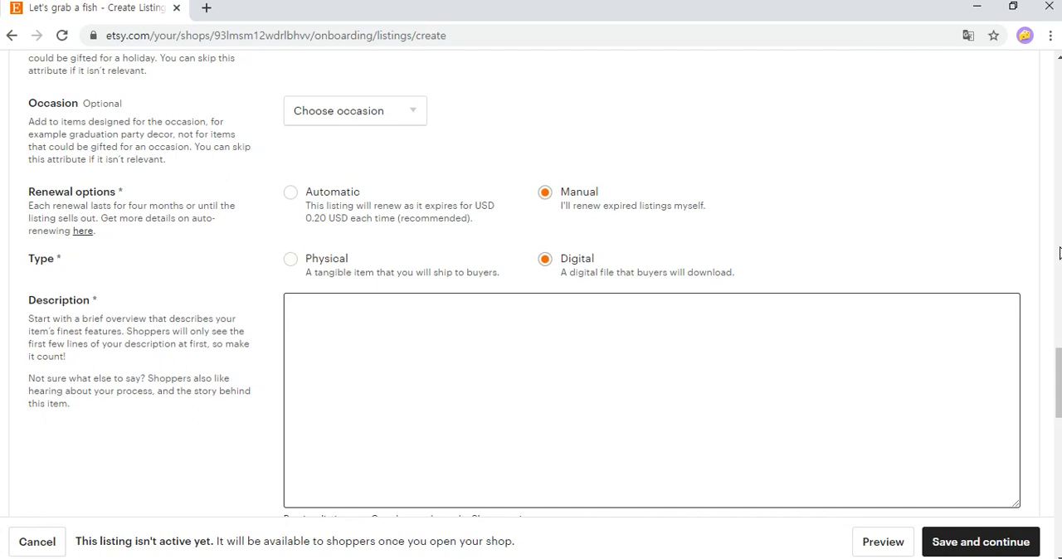
{"action": "type", "text": "Let's grab a fish"}
Set the listing's price to 19.99 USD and its quantity to 100.
{"action": "scroll", "coordinate": [1052, 208], "scroll_direction": "down", "scroll_amount": 4}
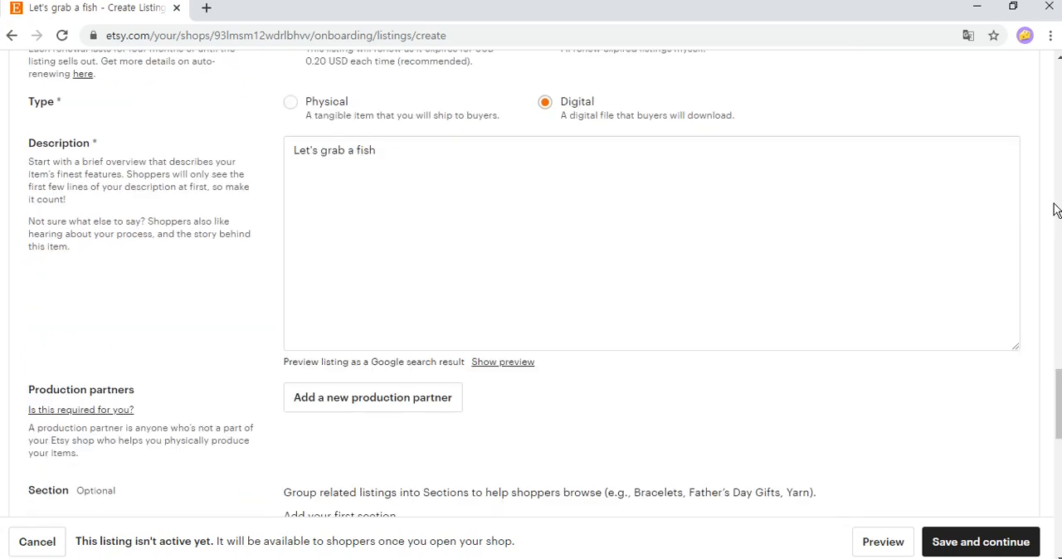
{"action": "scroll", "coordinate": [1015, 184], "scroll_direction": "down", "scroll_amount": 6}
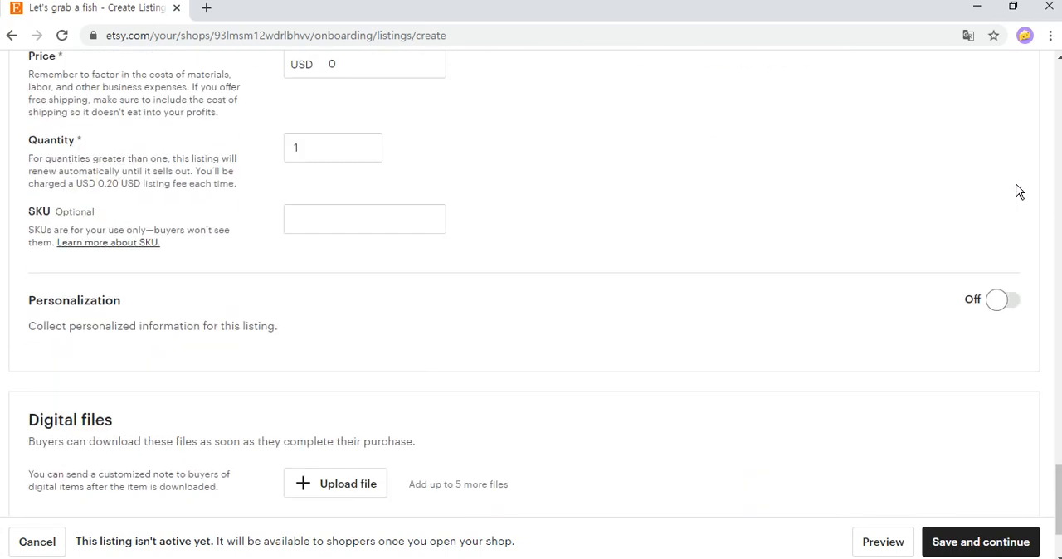
{"action": "scroll", "coordinate": [1051, 188], "scroll_direction": "up", "scroll_amount": 2}
{"action": "left_click_drag", "start_coordinate": [27, 213], "coordinate": [68, 226]}
{"action": "key", "text": "Tab"}
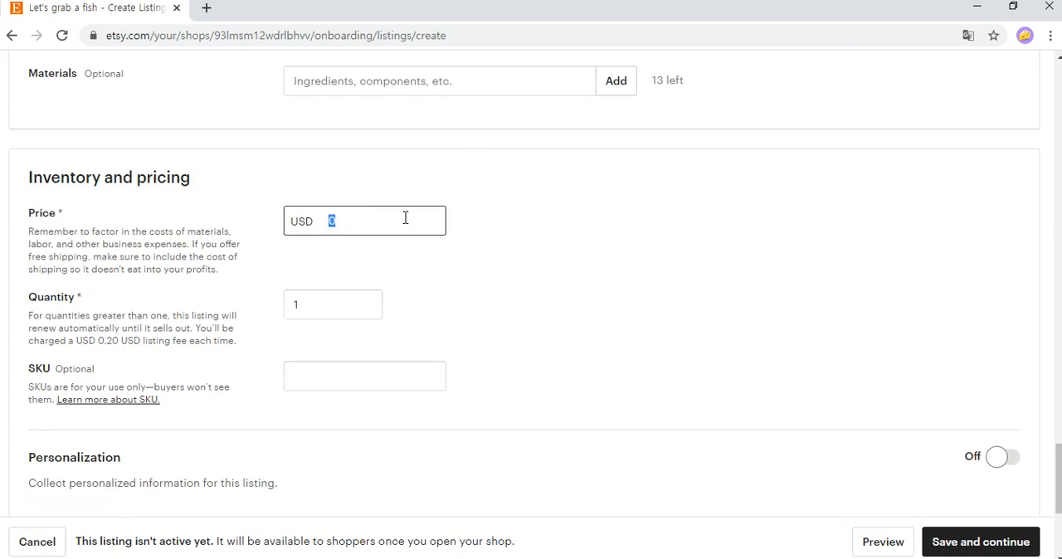
{"action": "type", "text": "19.99"}
{"action": "left_click", "coordinate": [755, 193]}
{"action": "double_click", "coordinate": [340, 296]}
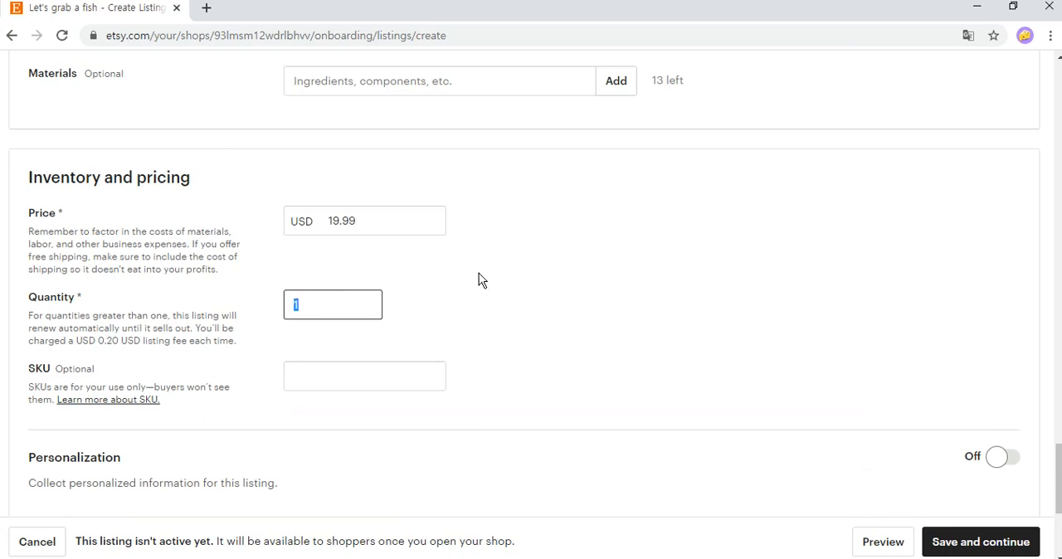
{"action": "type", "text": "100"}
{"action": "left_click", "coordinate": [479, 273]}
Upload letsgrabafish.png as the listing's downloadable digital file and save the listing.
{"action": "scroll", "coordinate": [533, 258], "scroll_direction": "down", "scroll_amount": 3}
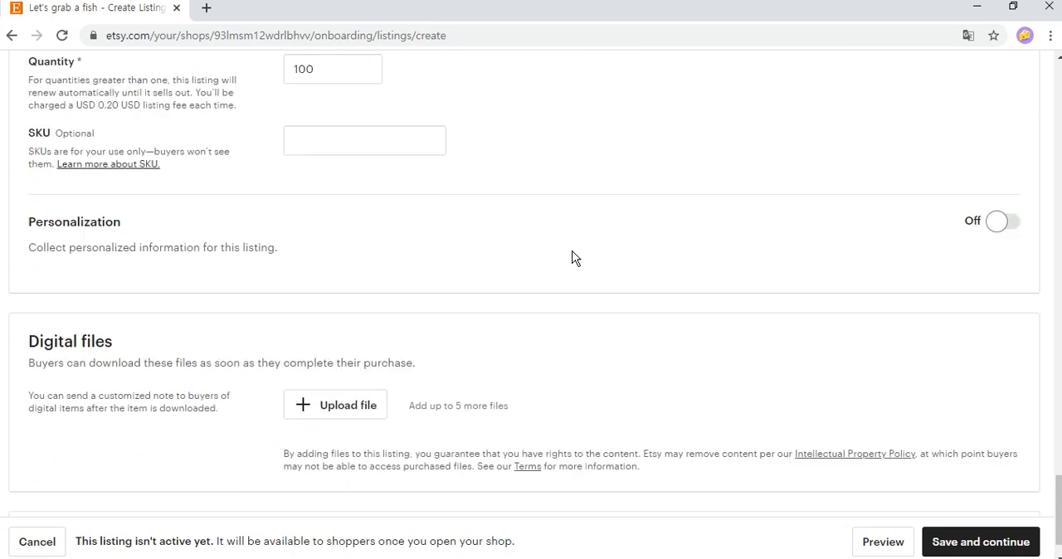
{"action": "left_click", "coordinate": [337, 415]}
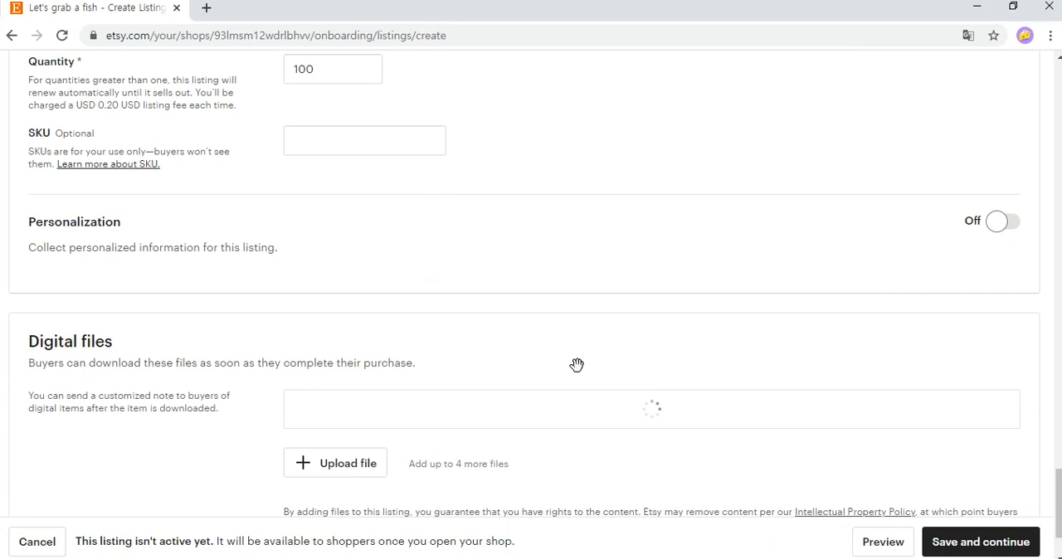
{"action": "scroll", "coordinate": [655, 340], "scroll_direction": "down", "scroll_amount": 1}
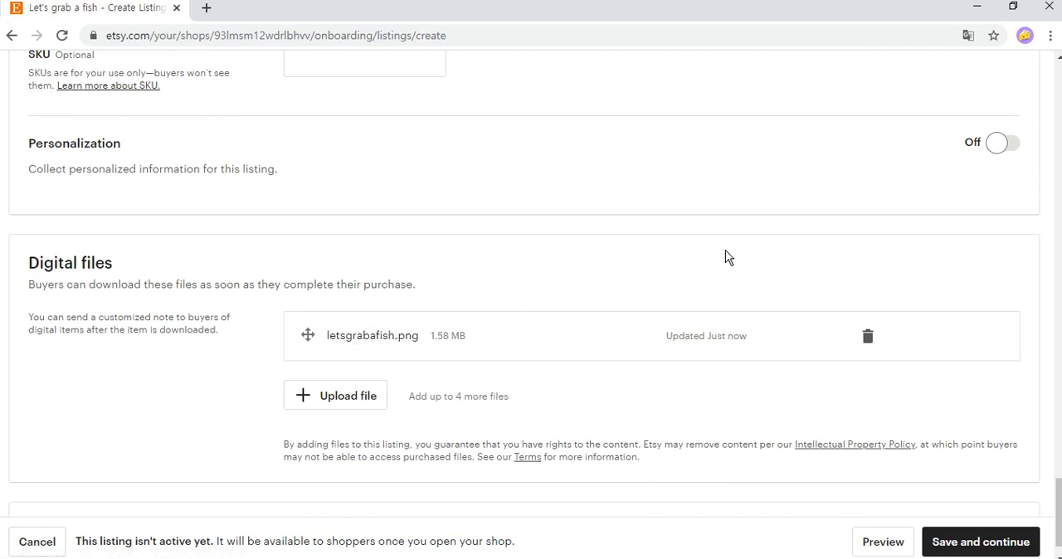
{"action": "scroll", "coordinate": [771, 252], "scroll_direction": "down", "scroll_amount": 1}
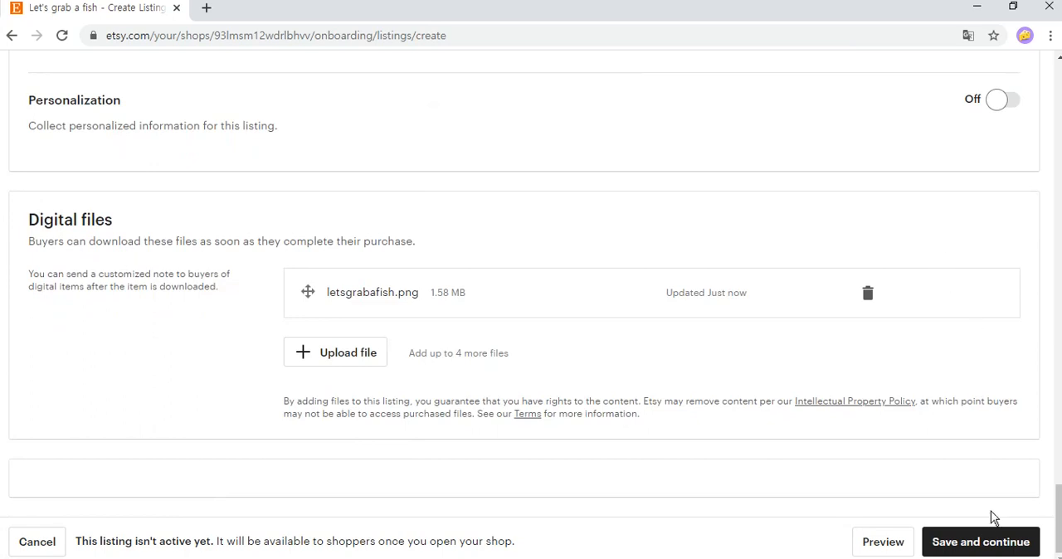
{"action": "left_click", "coordinate": [1011, 544]}
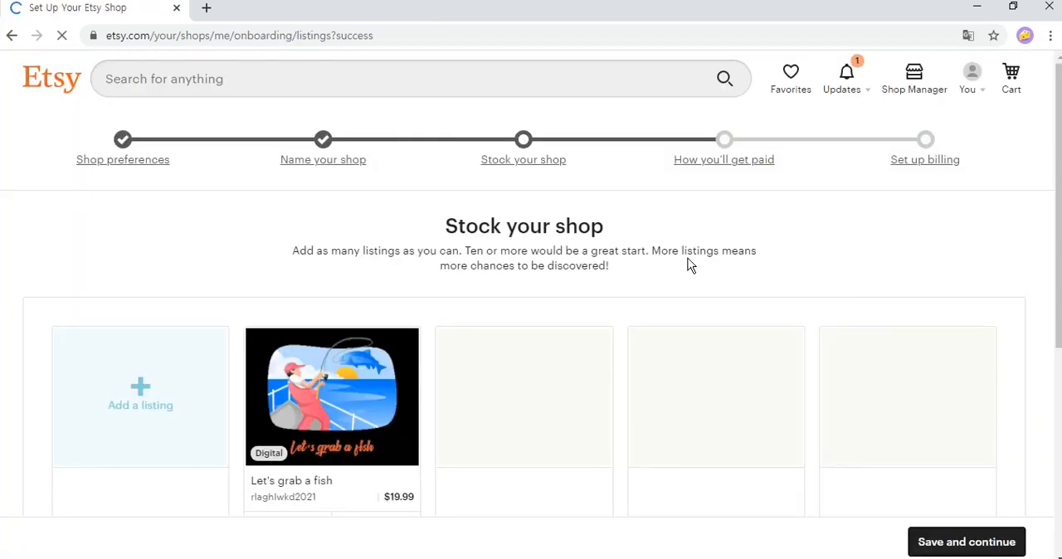
{"action": "mouse_move", "coordinate": [688, 258]}
{"action": "left_mouse_down"}
{"action": "mouse_move", "coordinate": [468, 268]}
{"action": "mouse_move", "coordinate": [438, 252]}
{"action": "mouse_move", "coordinate": [695, 260]}
{"action": "left_mouse_up"}
{"action": "left_click", "coordinate": [699, 260]}
Check the shop's stock overview with the new listing, then save it and continue to the payment setup.
{"action": "scroll", "coordinate": [623, 266], "scroll_direction": "down", "scroll_amount": 4}
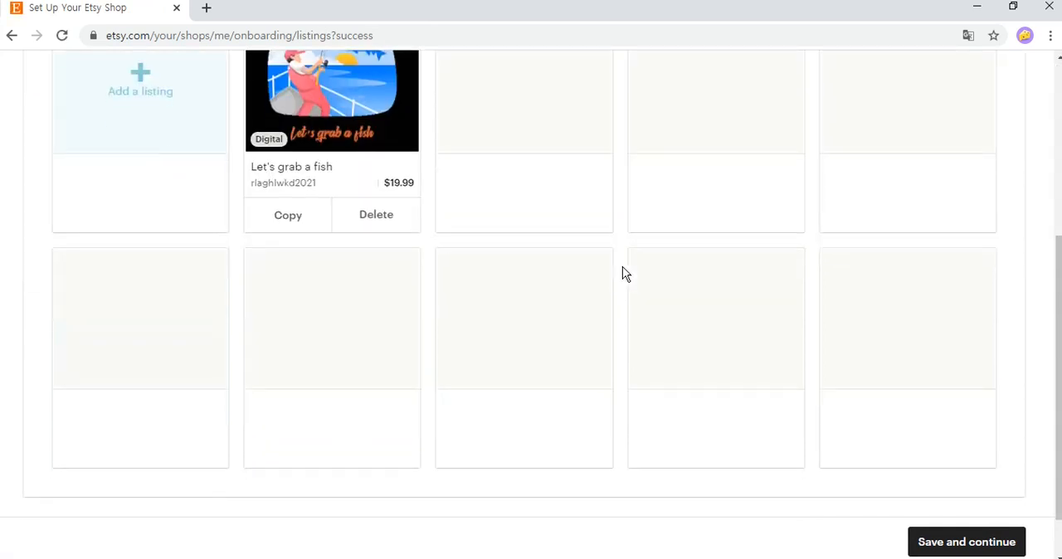
{"action": "scroll", "coordinate": [622, 266], "scroll_direction": "down", "scroll_amount": 1}
{"action": "scroll", "coordinate": [622, 266], "scroll_direction": "up", "scroll_amount": 5}
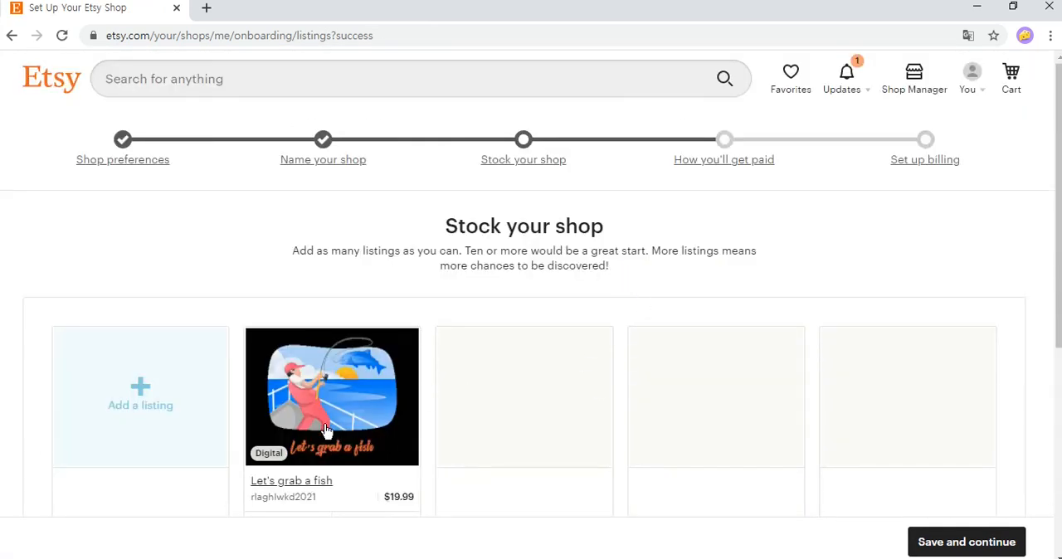
{"action": "scroll", "coordinate": [681, 266], "scroll_direction": "down", "scroll_amount": 5}
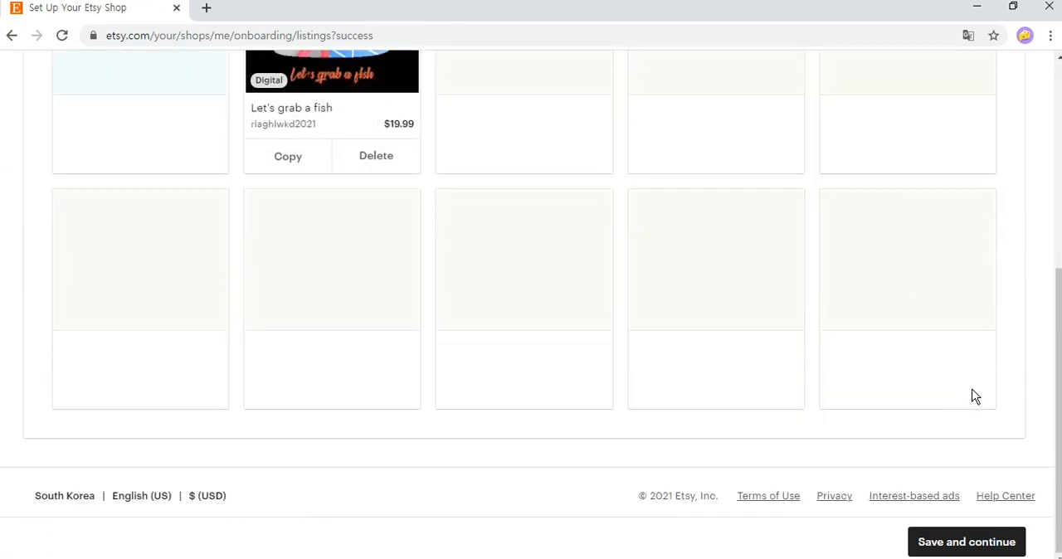
{"action": "left_click", "coordinate": [975, 545]}
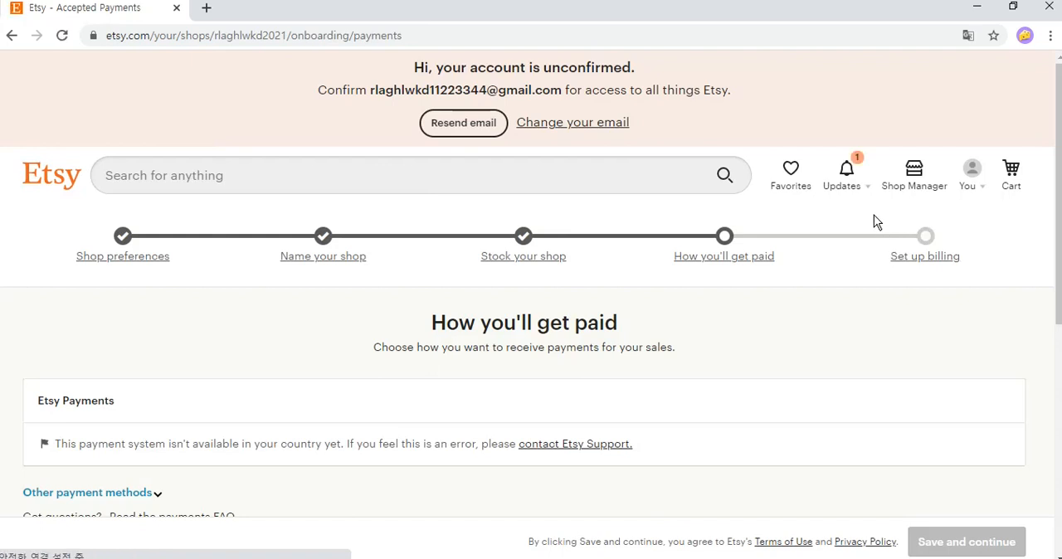
Read the unconfirmed-account notice, open Etsy's confirmation email in Gmail in a new browser tab, and confirm the account.
{"action": "left_click_drag", "start_coordinate": [413, 68], "coordinate": [382, 76]}
{"action": "left_click", "coordinate": [383, 73]}
{"action": "scroll", "coordinate": [386, 79], "scroll_direction": "down", "scroll_amount": 1}
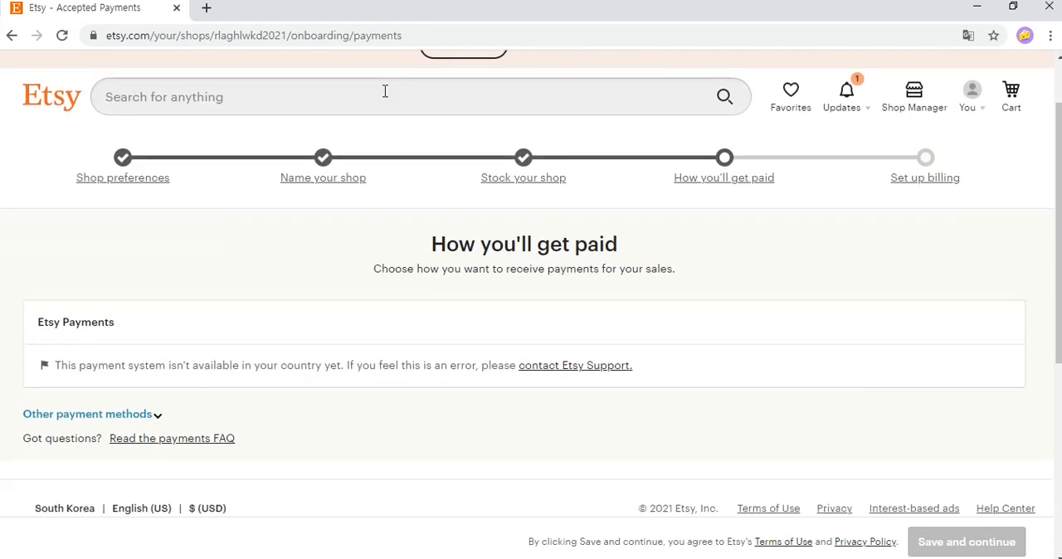
{"action": "scroll", "coordinate": [266, 53], "scroll_direction": "up", "scroll_amount": 1}
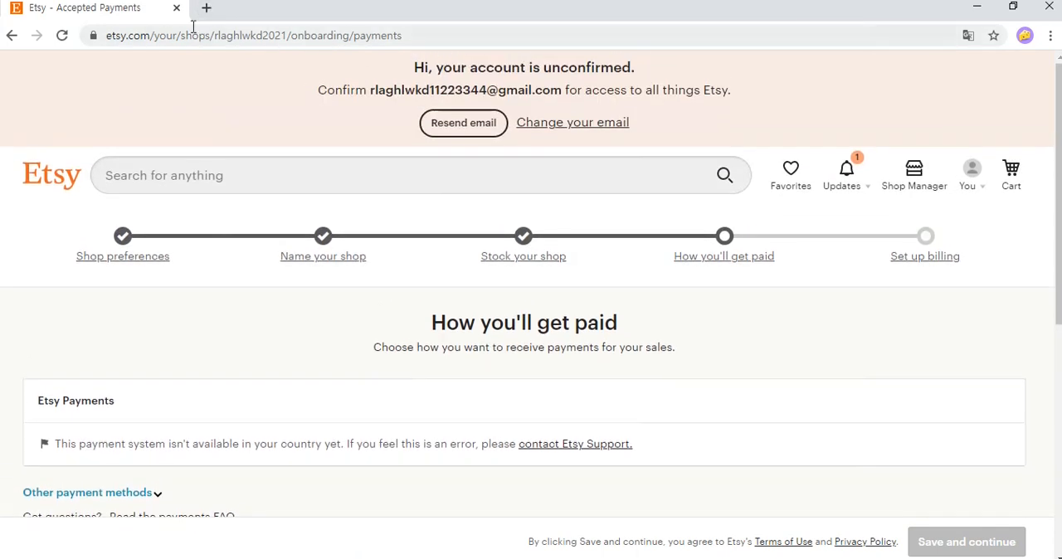
{"action": "key", "text": "ctrl+t"}
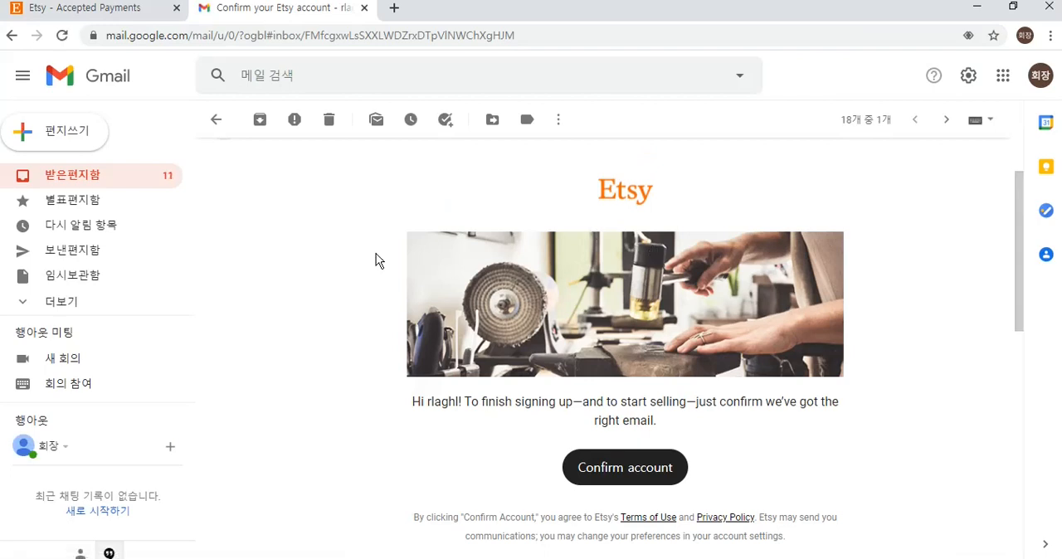
{"action": "left_click", "coordinate": [630, 470]}
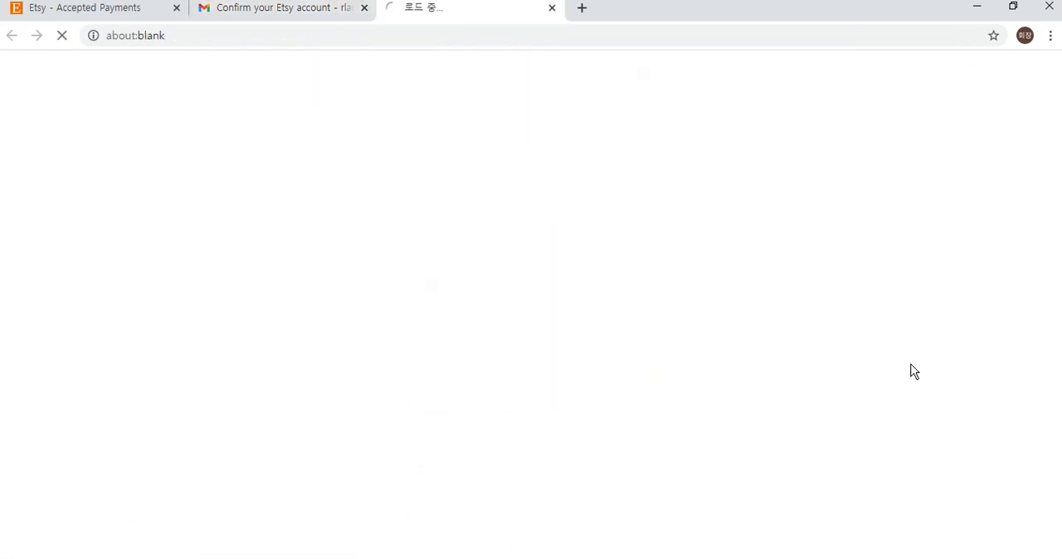
{"action": "left_click", "coordinate": [323, 19]}
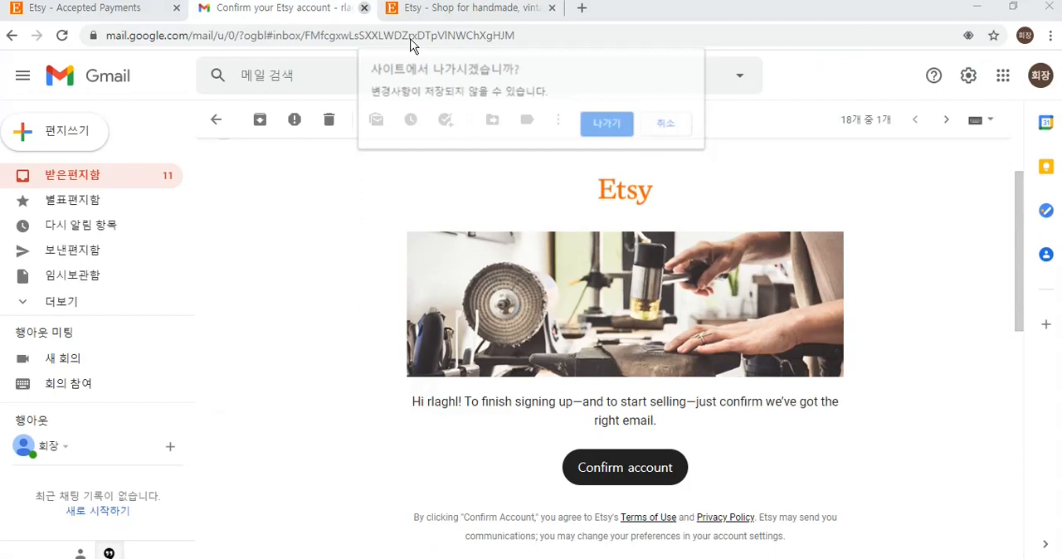
Leave the Gmail page, return to the shop's payment setup from the confirmed Etsy account, and close the duplicate payments page.
{"action": "left_click", "coordinate": [610, 122]}
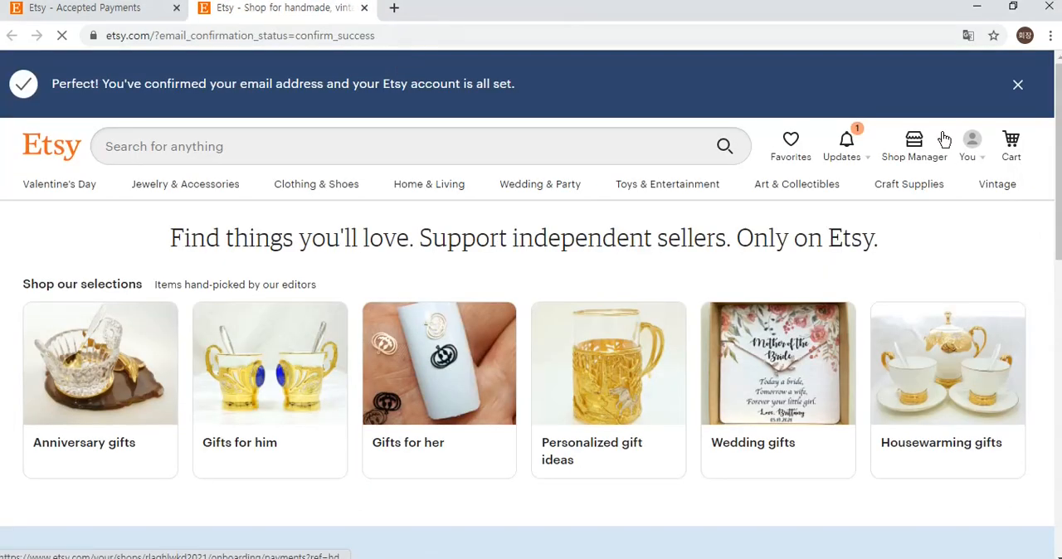
{"action": "left_click_drag", "start_coordinate": [881, 241], "coordinate": [442, 264]}
{"action": "left_click", "coordinate": [443, 264]}
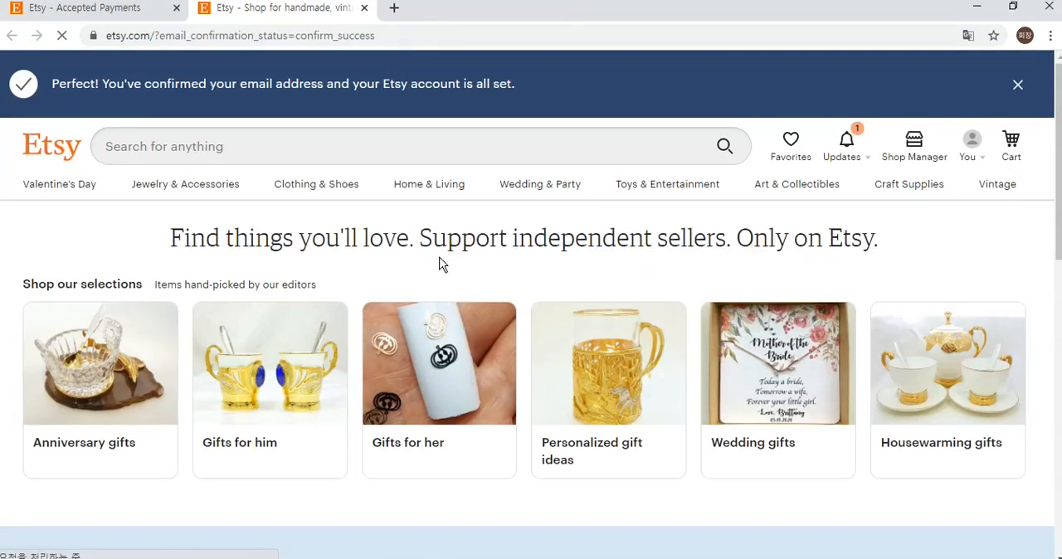
{"action": "scroll", "coordinate": [714, 230], "scroll_direction": "down", "scroll_amount": 4}
{"action": "scroll", "coordinate": [700, 237], "scroll_direction": "up", "scroll_amount": 4}
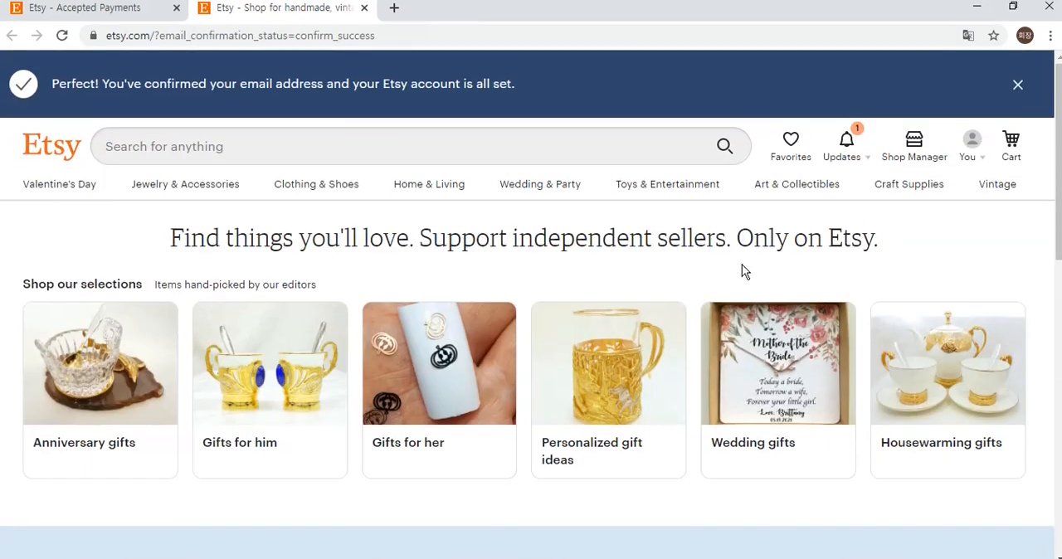
{"action": "left_click", "coordinate": [918, 142]}
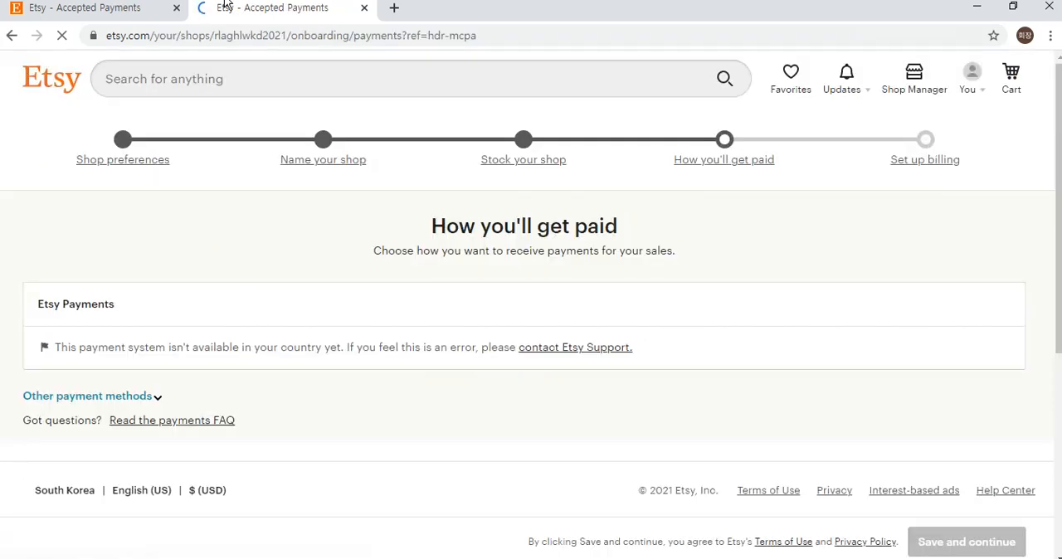
{"action": "left_click", "coordinate": [177, 8]}
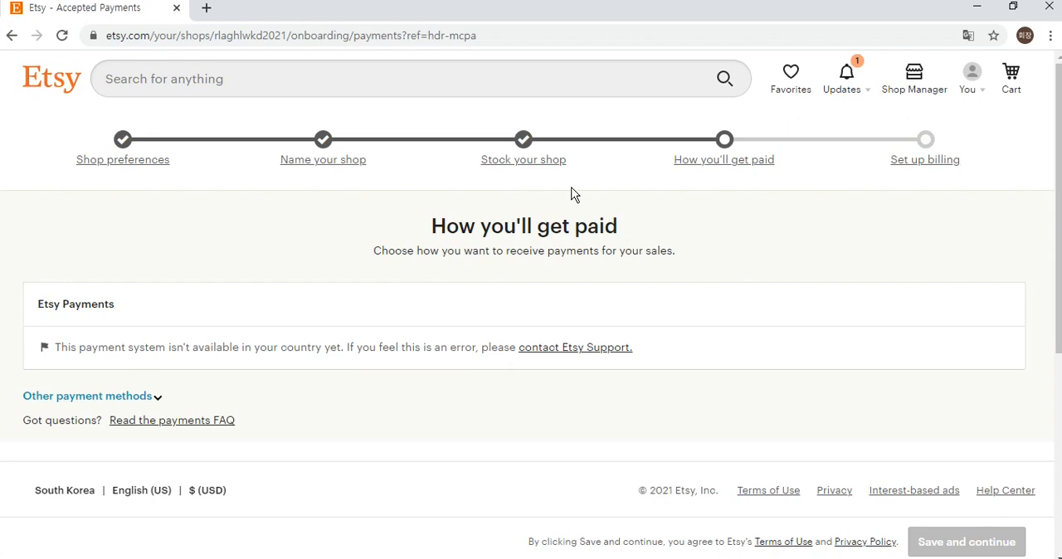
Show the other payment methods on the payment setup page and start adding a PayPal email.
{"action": "scroll", "coordinate": [538, 207], "scroll_direction": "down", "scroll_amount": 1}
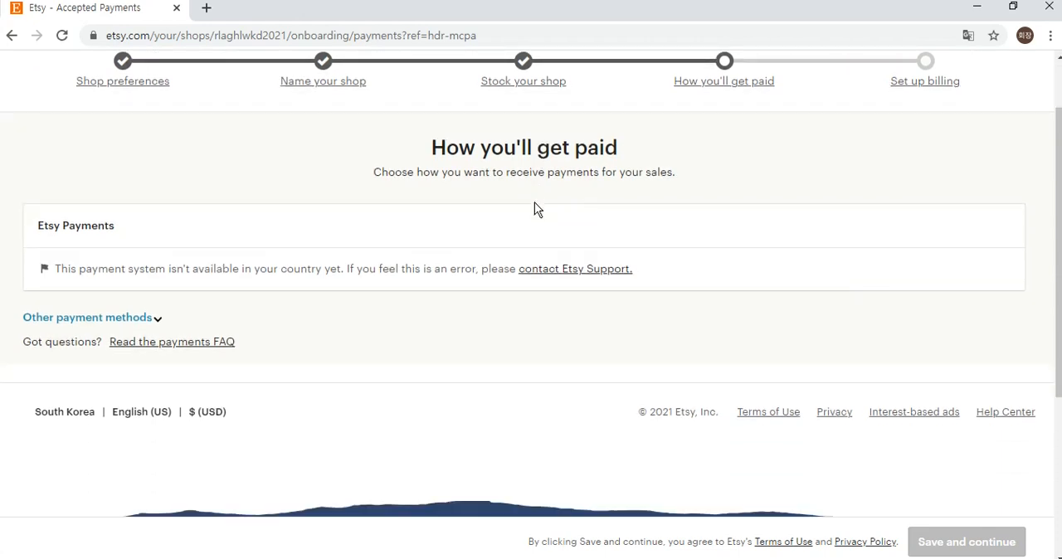
{"action": "left_click", "coordinate": [151, 320]}
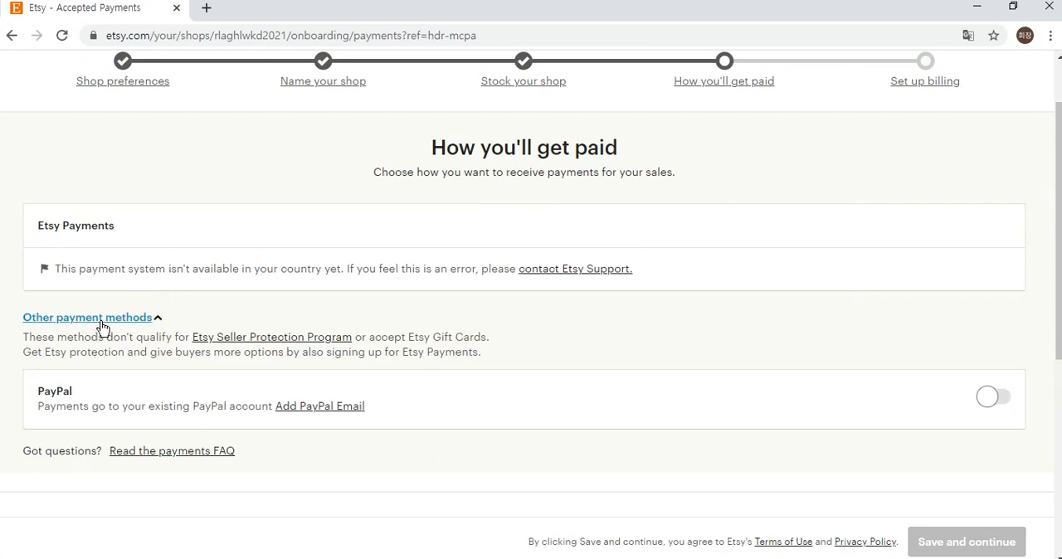
{"action": "left_click", "coordinate": [319, 405]}
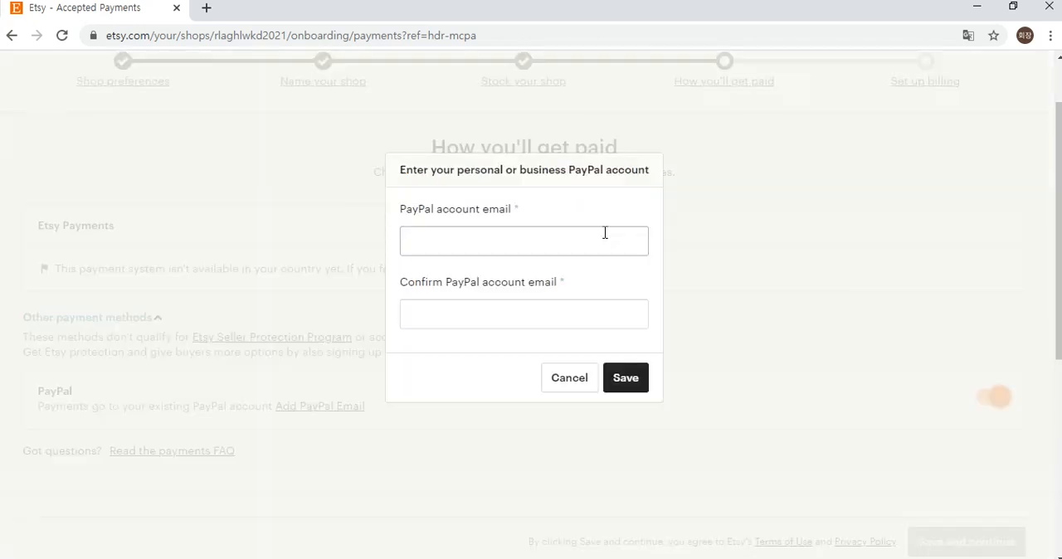
{"action": "scroll", "coordinate": [605, 233], "scroll_direction": "up", "scroll_amount": 1}
{"action": "scroll", "coordinate": [650, 230], "scroll_direction": "down", "scroll_amount": 2}
Enter the seller's PayPal account email, correcting the mistyped domain ending to .com.
{"action": "left_click", "coordinate": [627, 170]}
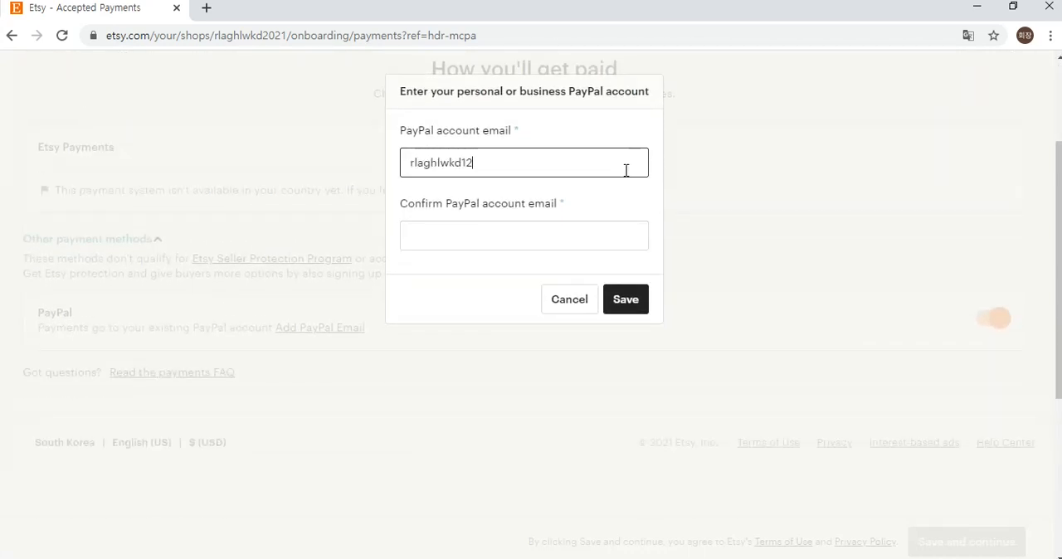
{"action": "key", "text": "ctrl+a"}
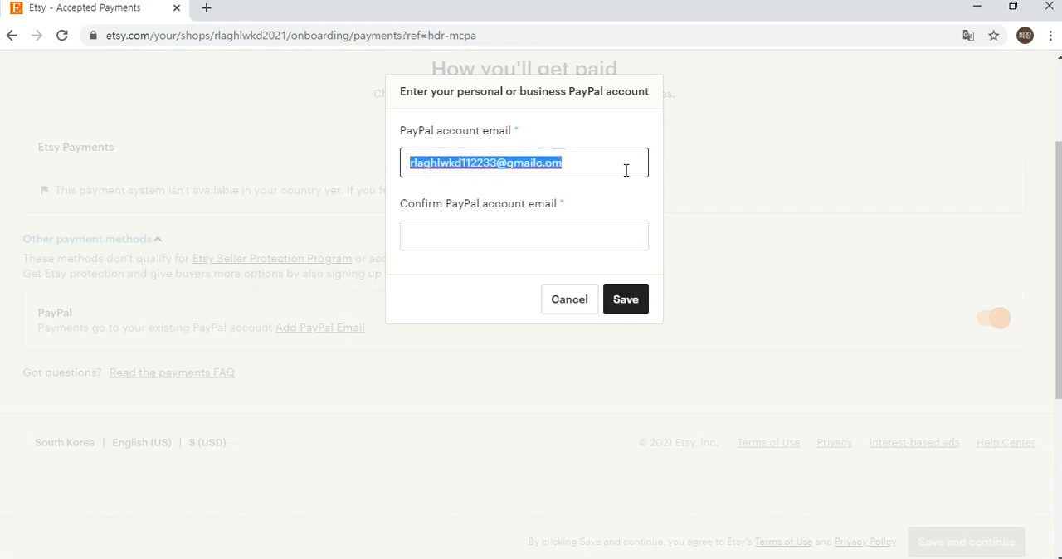
{"action": "left_click", "coordinate": [595, 234]}
{"action": "left_click", "coordinate": [589, 163]}
{"action": "key", "text": "BackSpace"}
{"action": "key", "text": "BackSpace"}
{"action": "key", "text": "BackSpace"}
{"action": "key", "text": "BackSpace"}
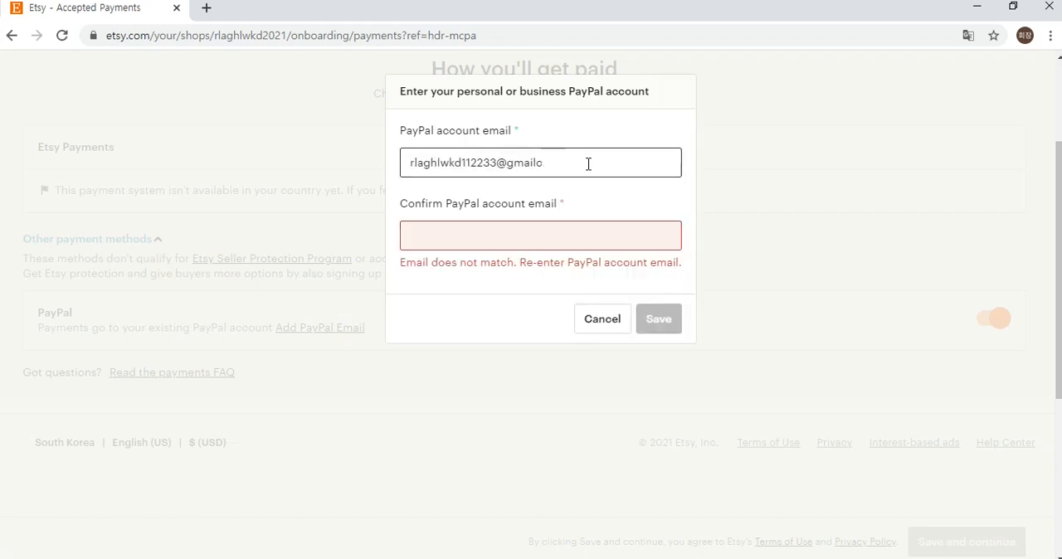
{"action": "type", "text": ".com"}
Copy the PayPal account email into the confirmation field and save the PayPal account.
{"action": "key", "text": "ctrl+a"}
{"action": "key", "text": "ctrl+c"}
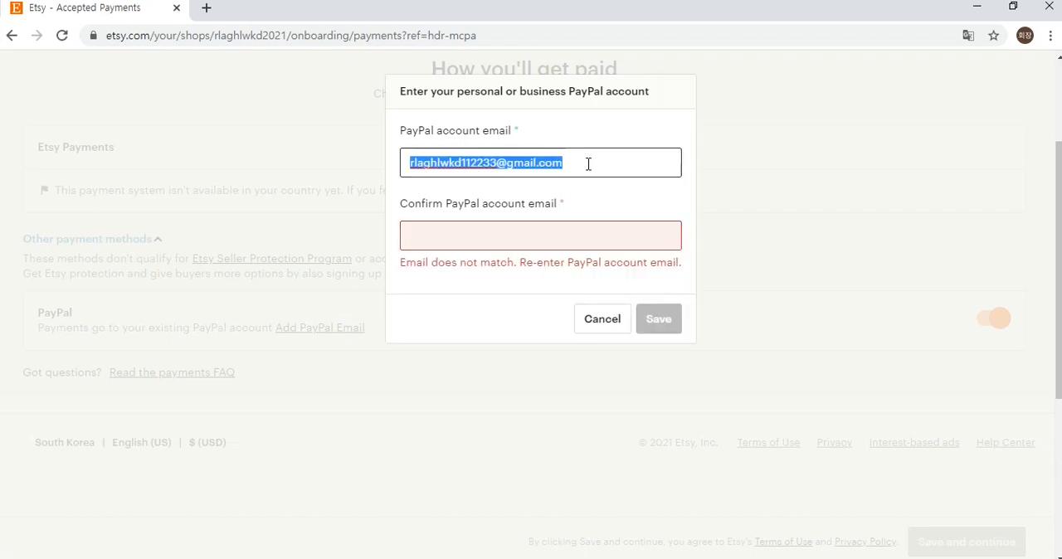
{"action": "left_click", "coordinate": [565, 235]}
{"action": "key", "text": "ctrl+v"}
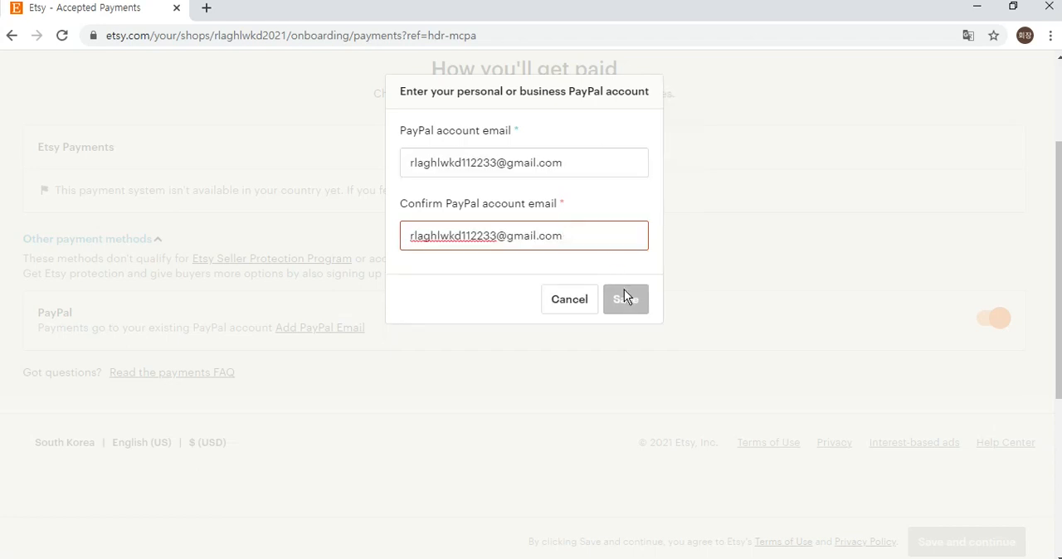
{"action": "left_click", "coordinate": [624, 284]}
{"action": "left_click", "coordinate": [639, 297]}
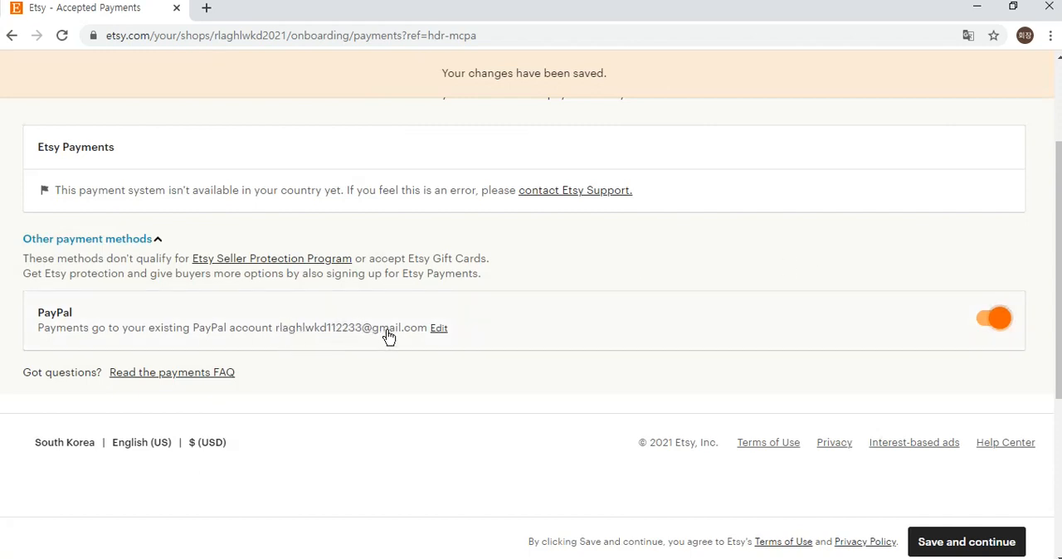
Check the enabled PayPal payment method, then save it and continue to the billing setup.
{"action": "scroll", "coordinate": [813, 244], "scroll_direction": "down", "scroll_amount": 2}
{"action": "scroll", "coordinate": [946, 432], "scroll_direction": "up", "scroll_amount": 2}
{"action": "left_click", "coordinate": [951, 540]}
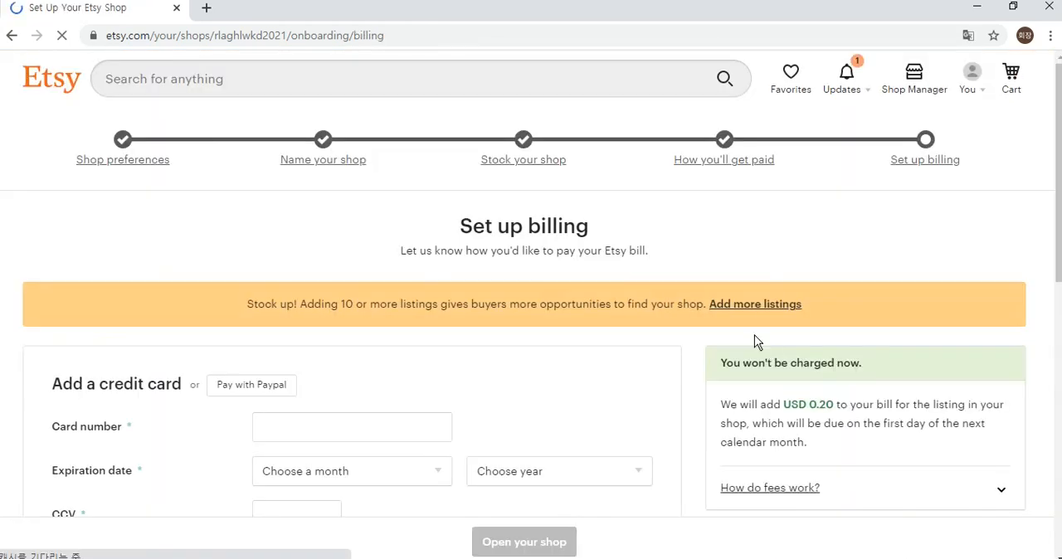
Review the billing form's credit card section and choose to pay the Etsy bill with PayPal instead.
{"action": "scroll", "coordinate": [654, 221], "scroll_direction": "down", "scroll_amount": 1}
{"action": "left_click_drag", "start_coordinate": [661, 171], "coordinate": [393, 156]}
{"action": "left_click", "coordinate": [381, 152]}
{"action": "scroll", "coordinate": [378, 152], "scroll_direction": "down", "scroll_amount": 1}
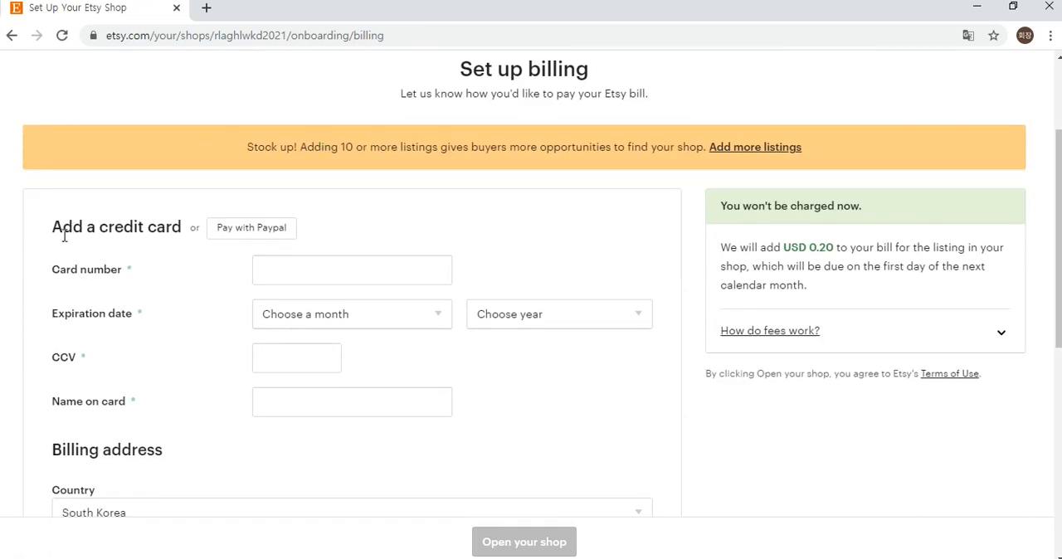
{"action": "left_click_drag", "start_coordinate": [62, 232], "coordinate": [166, 226]}
{"action": "left_click", "coordinate": [232, 255]}
{"action": "left_click", "coordinate": [278, 236]}
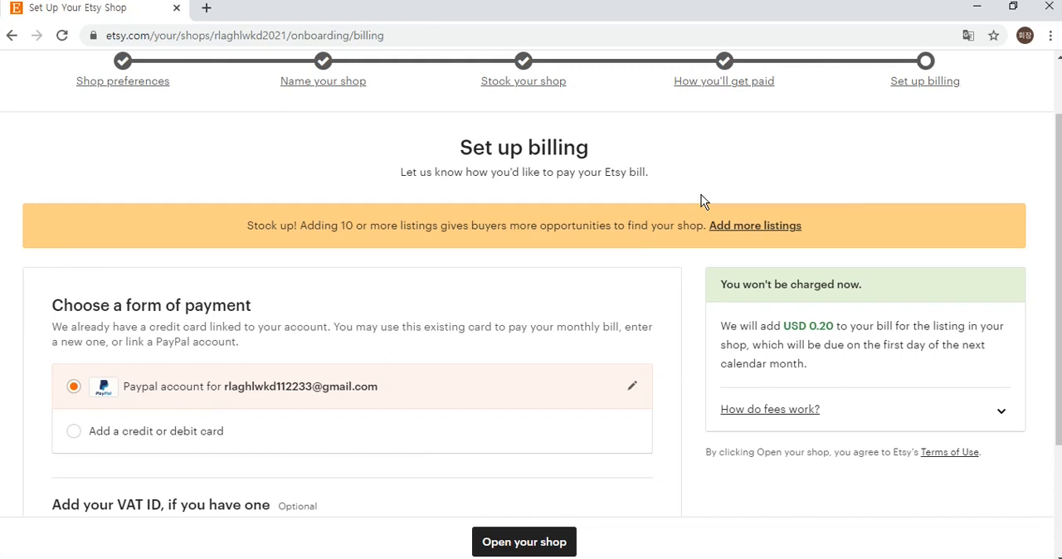
Review the linked PayPal billing method, leave the optional VAT ID empty, and open the shop.
{"action": "scroll", "coordinate": [701, 194], "scroll_direction": "down", "scroll_amount": 3}
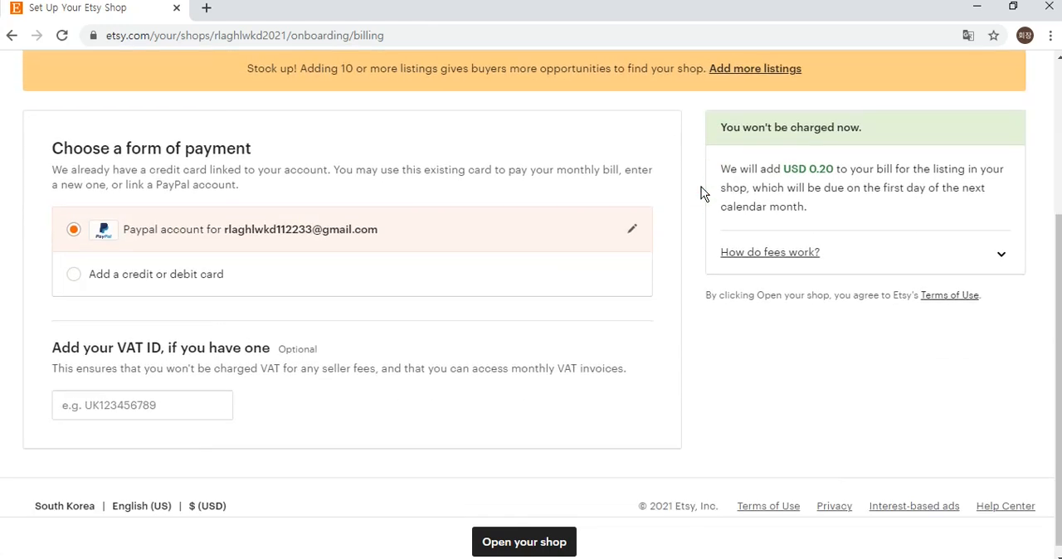
{"action": "left_click_drag", "start_coordinate": [68, 347], "coordinate": [126, 347]}
{"action": "left_click", "coordinate": [154, 344]}
{"action": "left_click", "coordinate": [524, 548]}
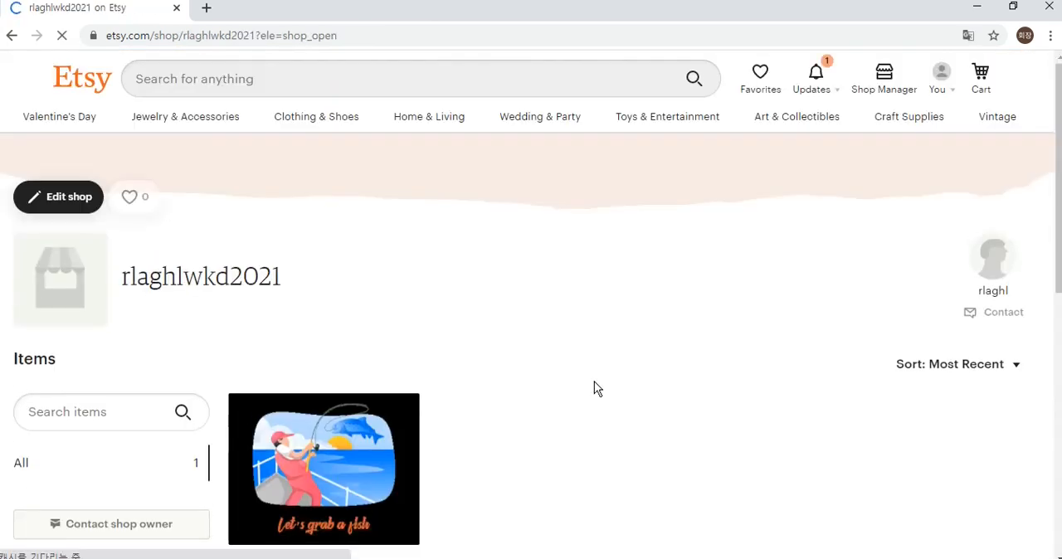
Look over the new shop's public page and its listing, then go to the Shop Manager.
{"action": "scroll", "coordinate": [609, 353], "scroll_direction": "down", "scroll_amount": 2}
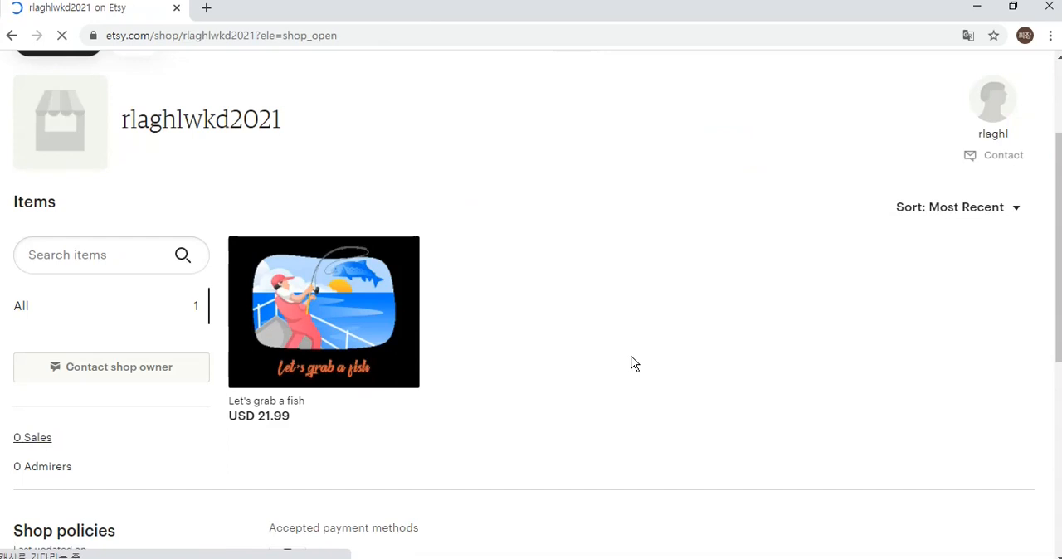
{"action": "scroll", "coordinate": [684, 301], "scroll_direction": "up", "scroll_amount": 1}
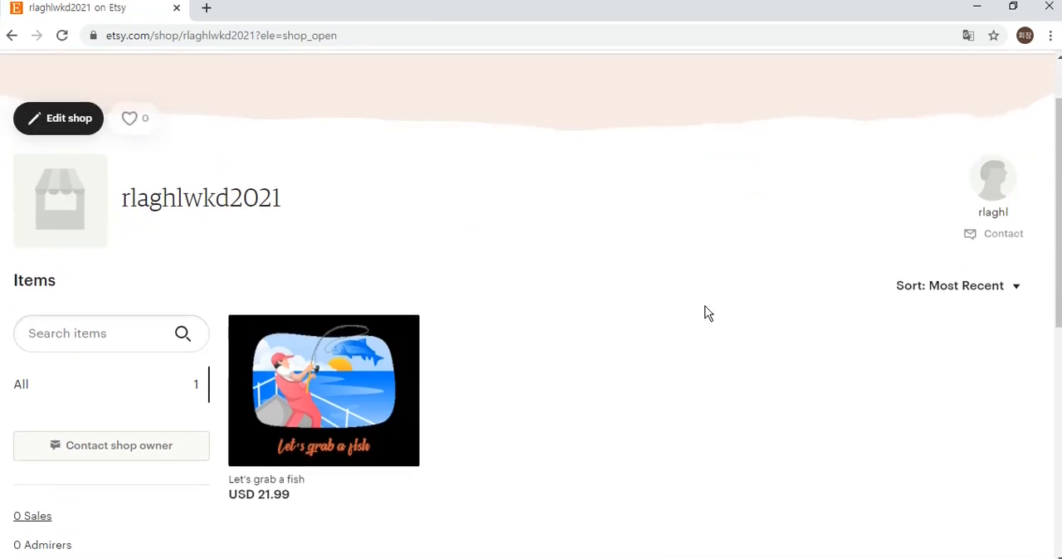
{"action": "scroll", "coordinate": [715, 335], "scroll_direction": "up", "scroll_amount": 1}
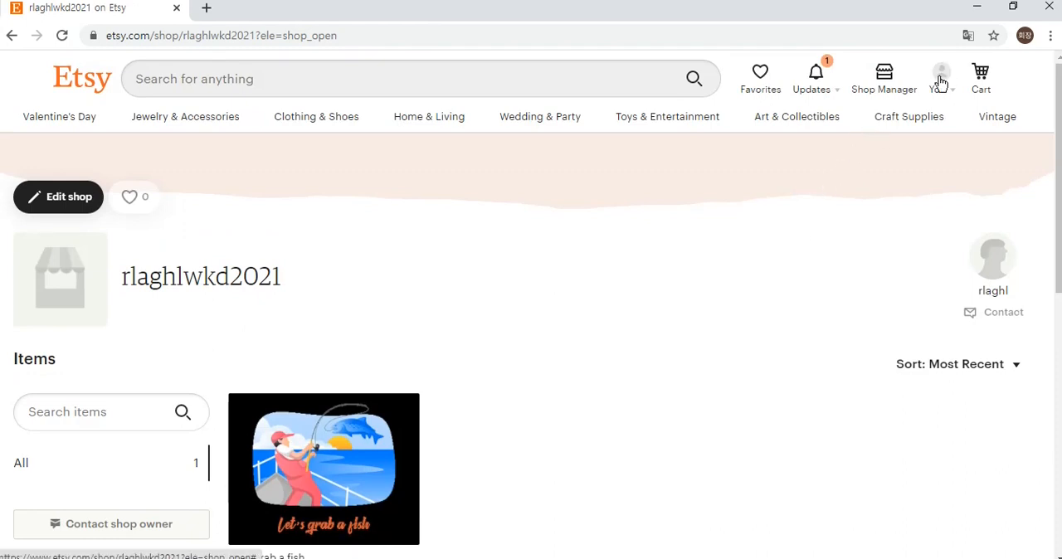
{"action": "left_click", "coordinate": [887, 80]}
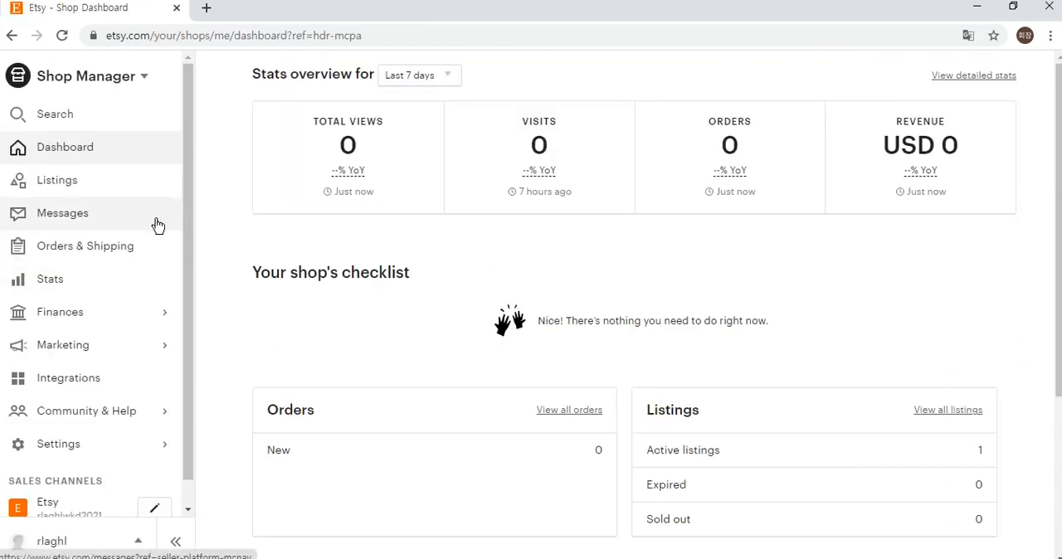
Open the shop's listings, dismiss the notices, and read the free shipping guarantee offer.
{"action": "left_click", "coordinate": [64, 175]}
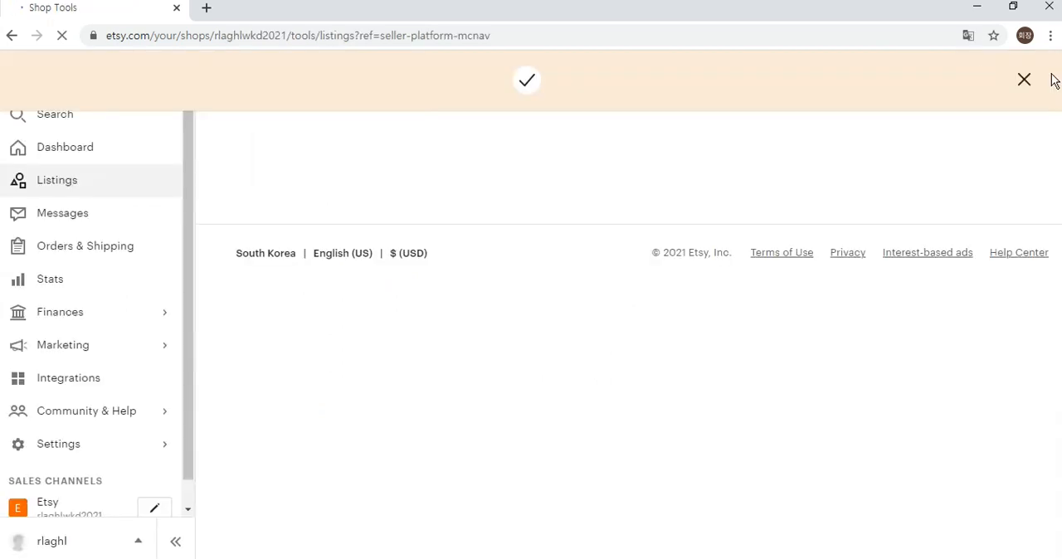
{"action": "left_click", "coordinate": [1020, 83]}
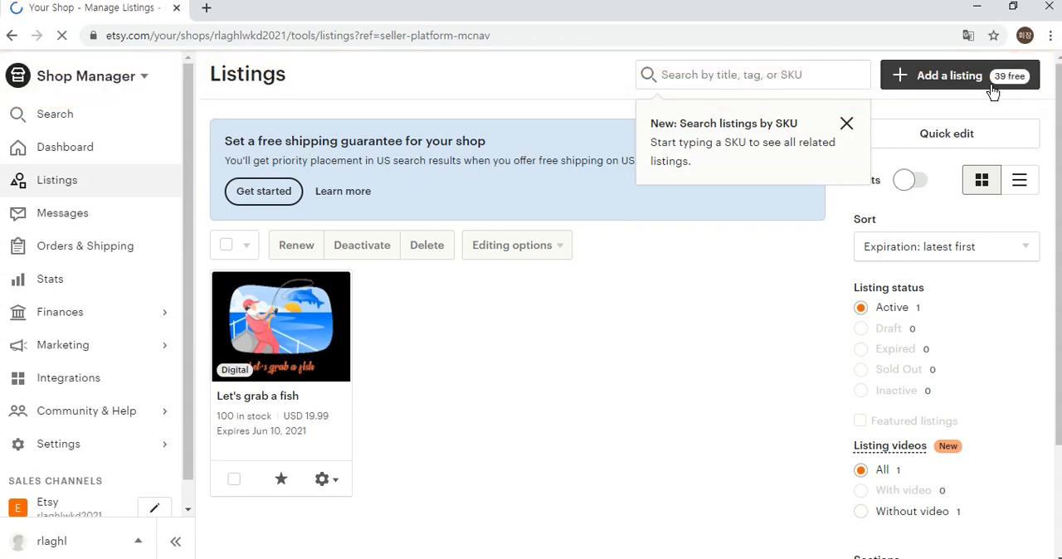
{"action": "left_click", "coordinate": [847, 123]}
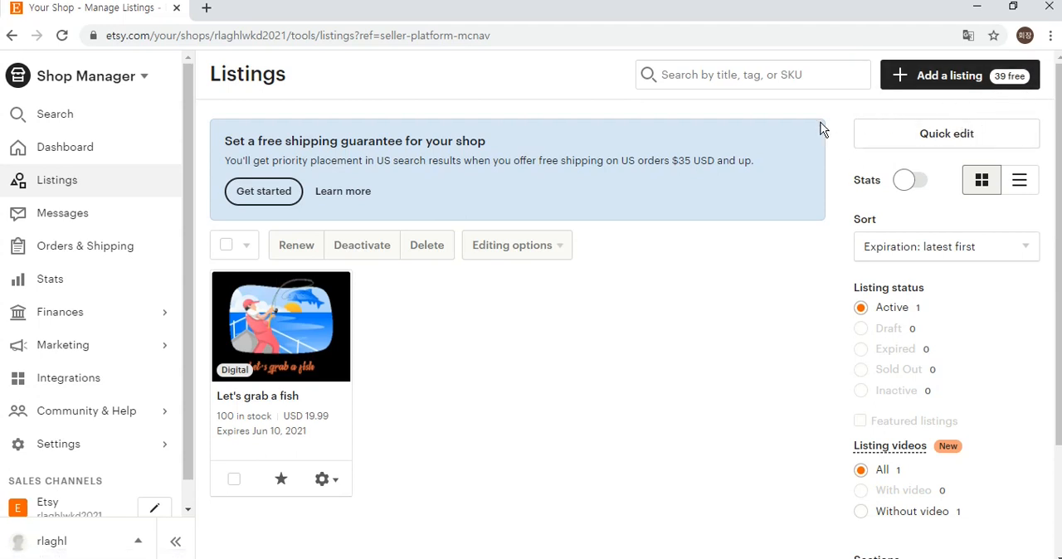
{"action": "left_click_drag", "start_coordinate": [223, 139], "coordinate": [329, 172]}
{"action": "left_click", "coordinate": [518, 193]}
{"action": "left_click", "coordinate": [427, 212]}
Open the shop's Offsite Ads settings and stop promoting the products through Offsite Ads.
{"action": "scroll", "coordinate": [192, 191], "scroll_direction": "down", "scroll_amount": 1}
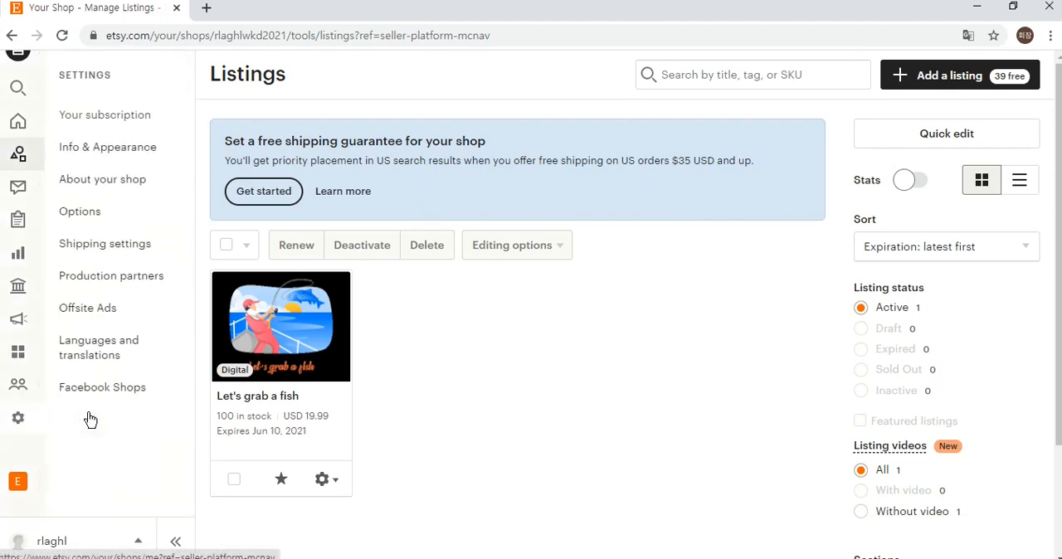
{"action": "left_click", "coordinate": [82, 429]}
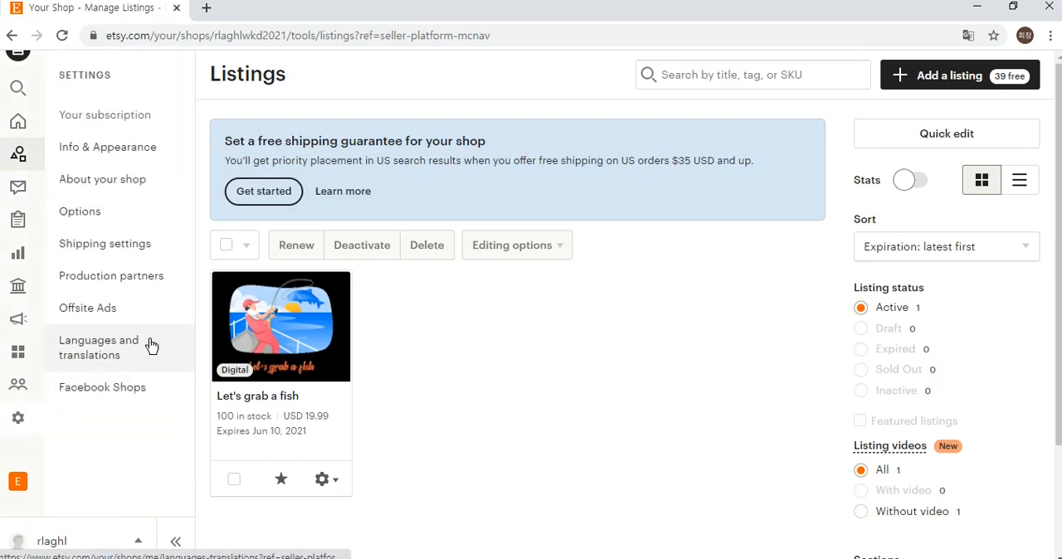
{"action": "left_click", "coordinate": [135, 312]}
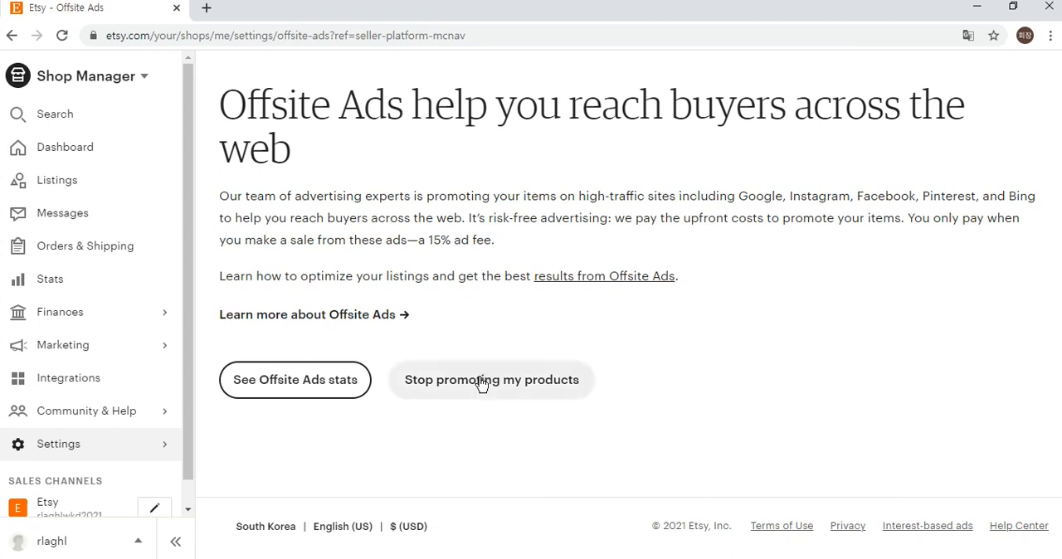
{"action": "left_click", "coordinate": [531, 381]}
{"action": "left_click", "coordinate": [679, 458]}
{"action": "left_click", "coordinate": [733, 422]}
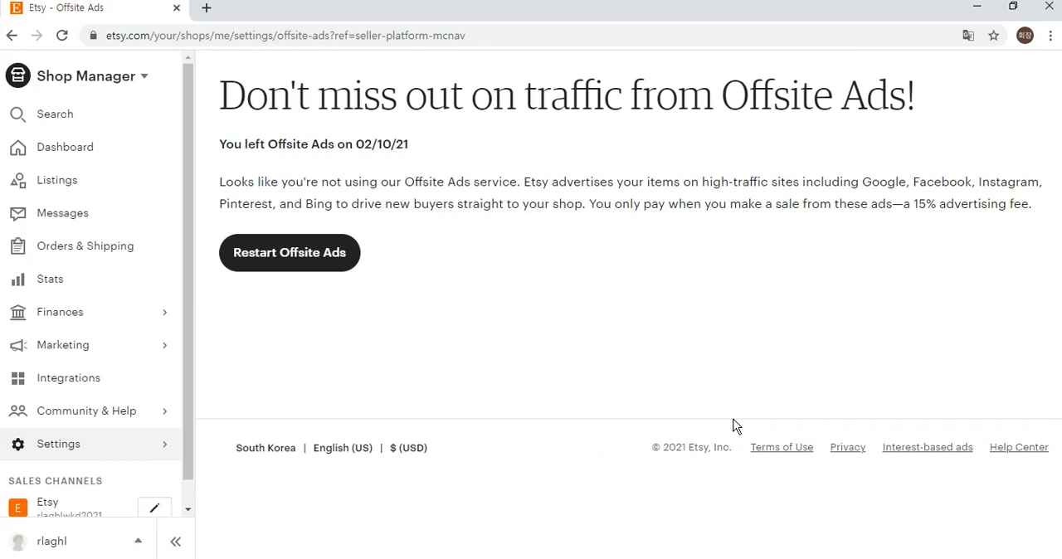